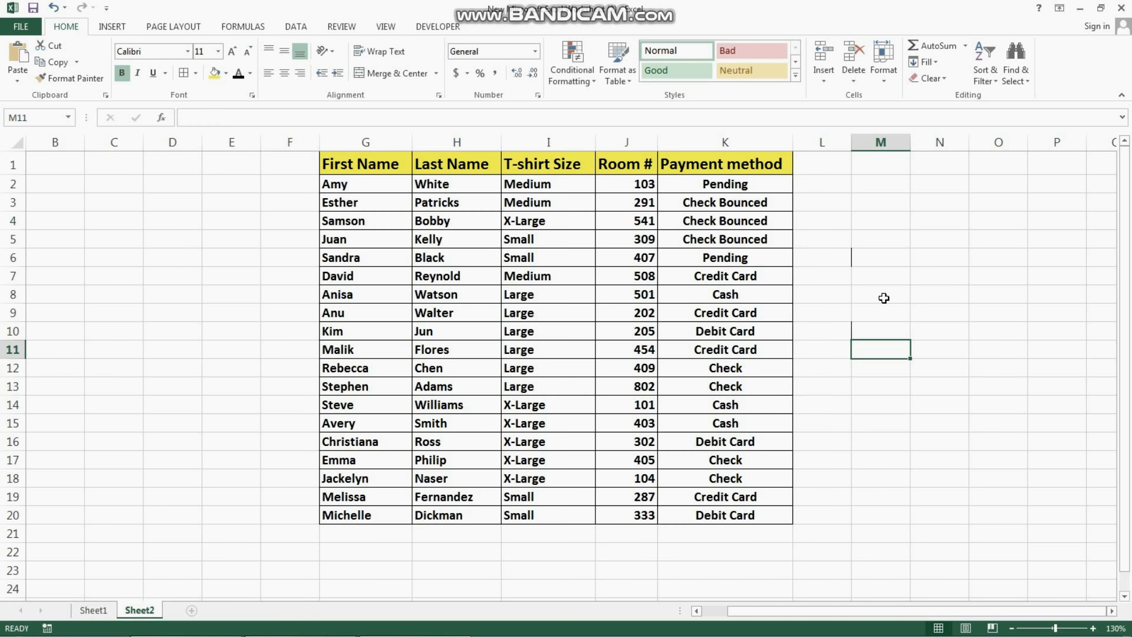
type(",,")
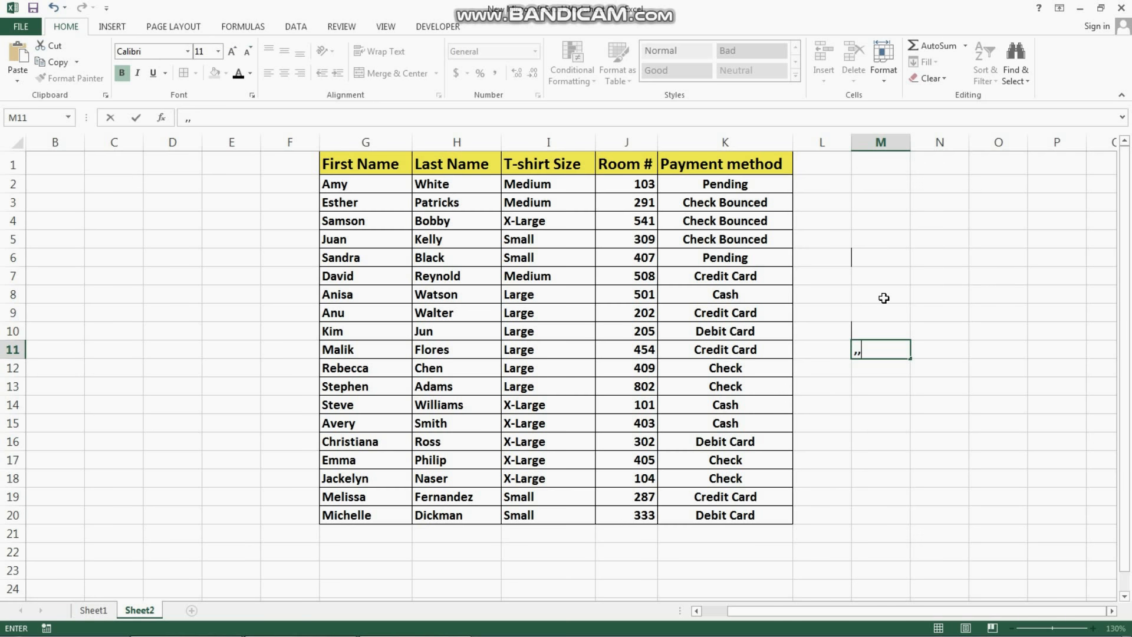
key("Escape")
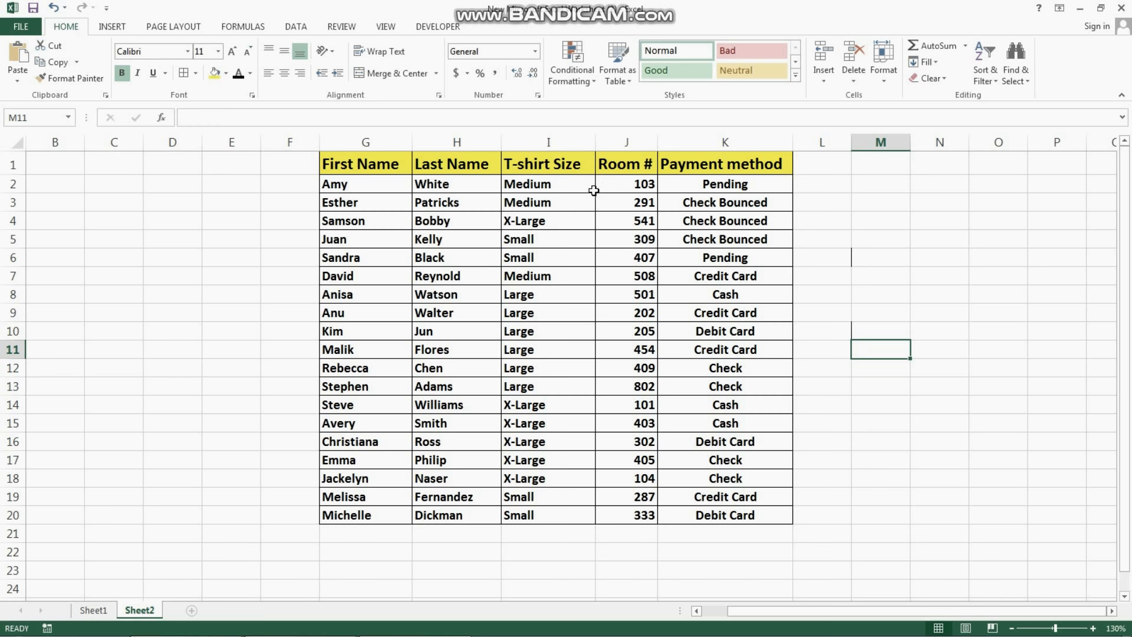
Step: Sort the table by the Last Name column from A to Z
left_click(533, 179)
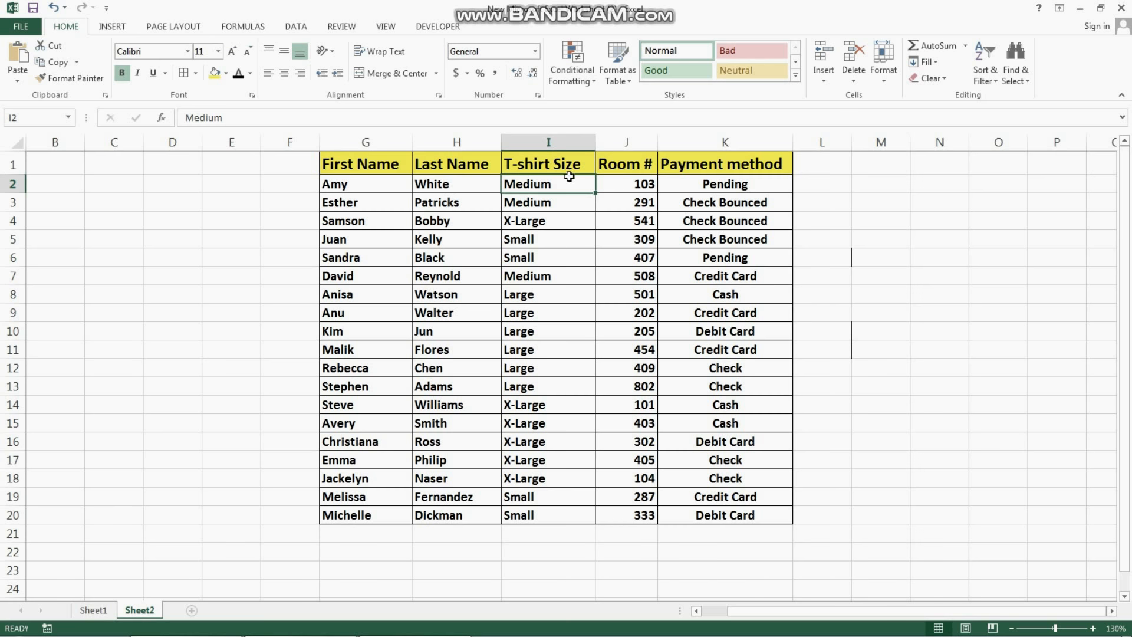
left_click(473, 184)
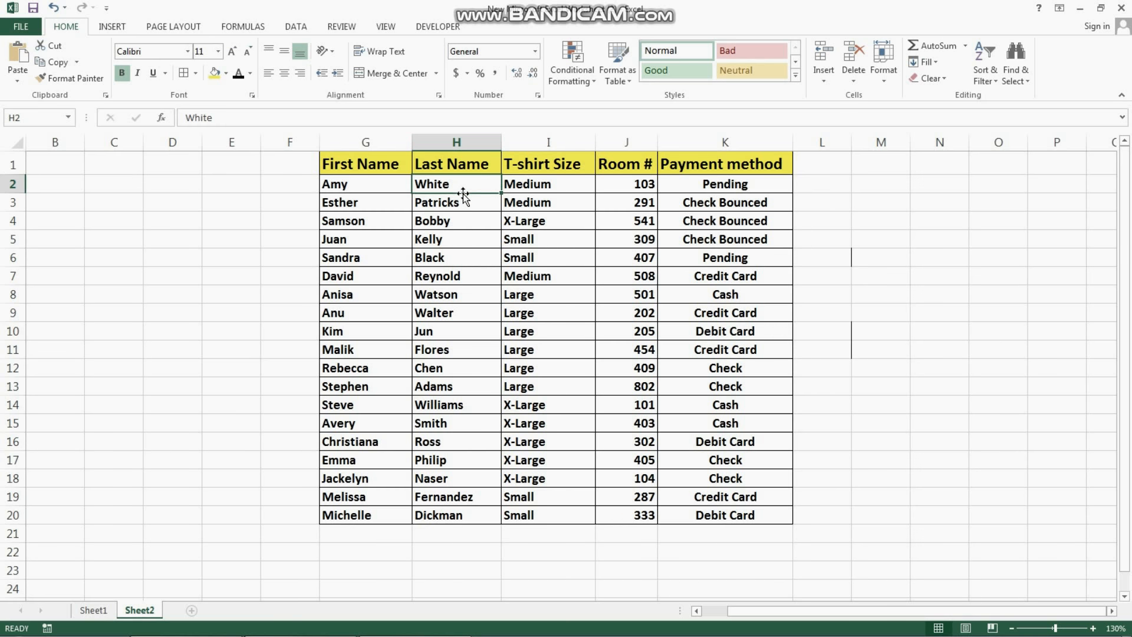
left_click(297, 27)
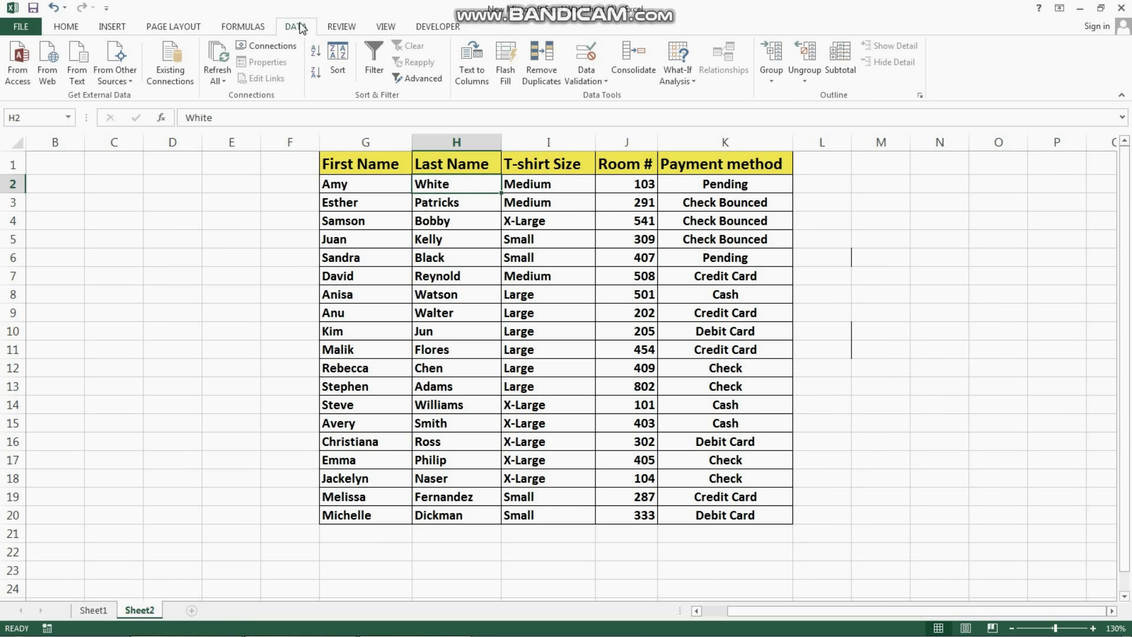
left_click(317, 56)
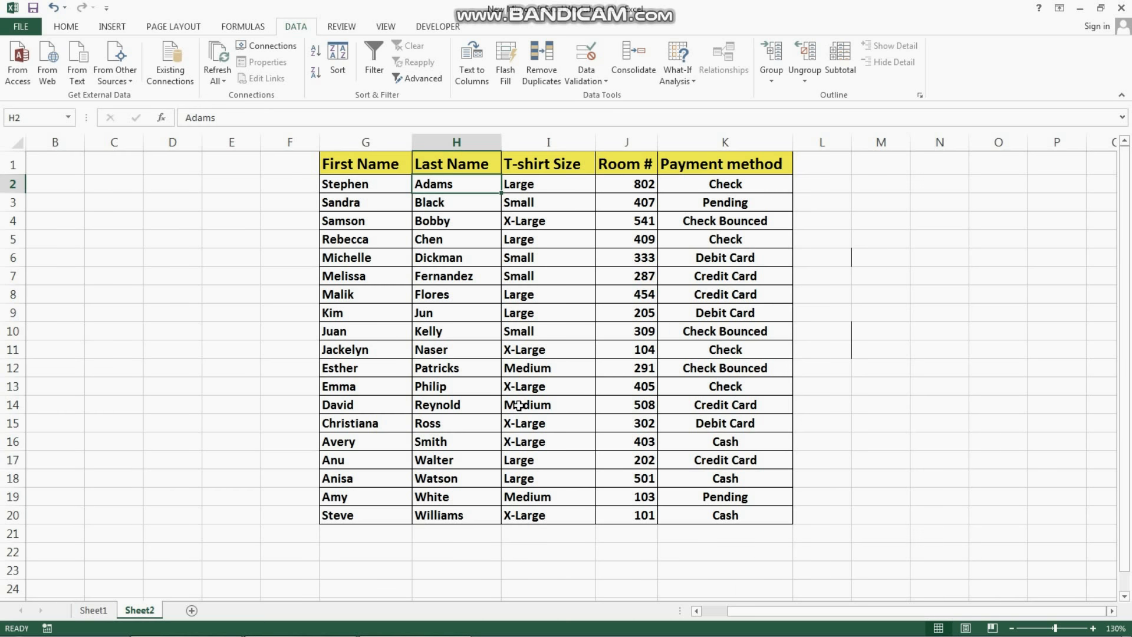
left_click(808, 275)
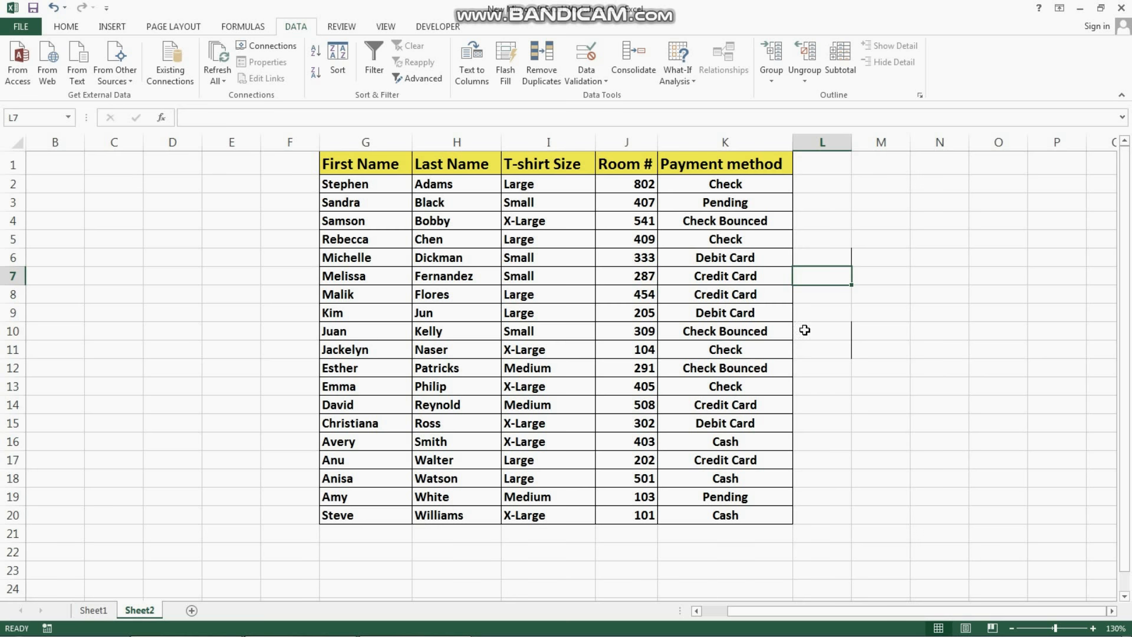
type(",")
key("Escape")
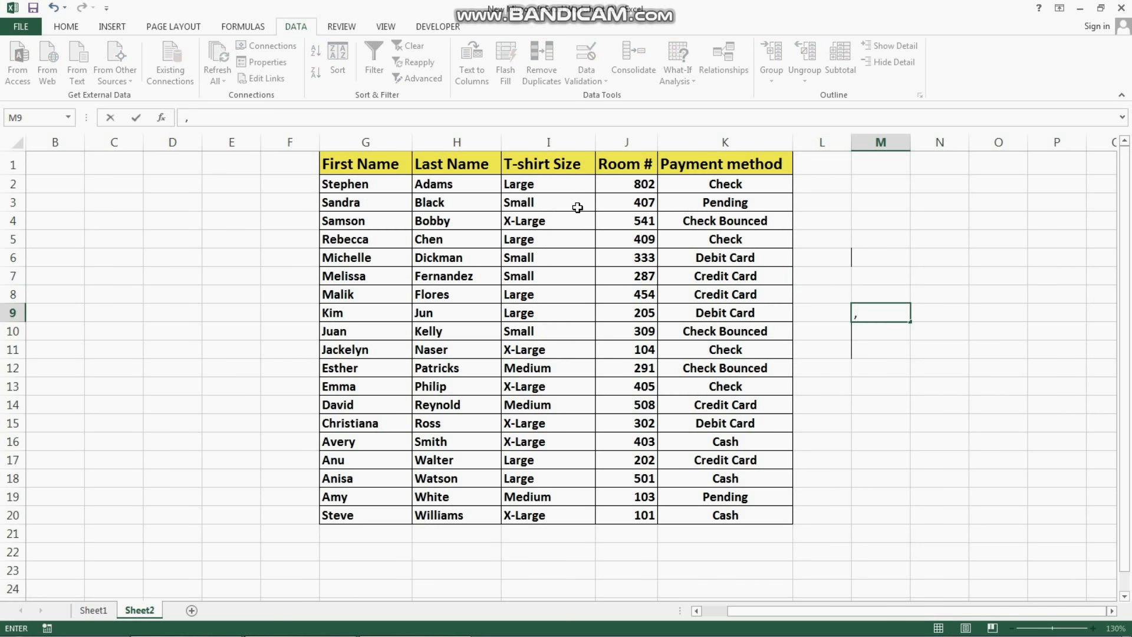
key("Escape")
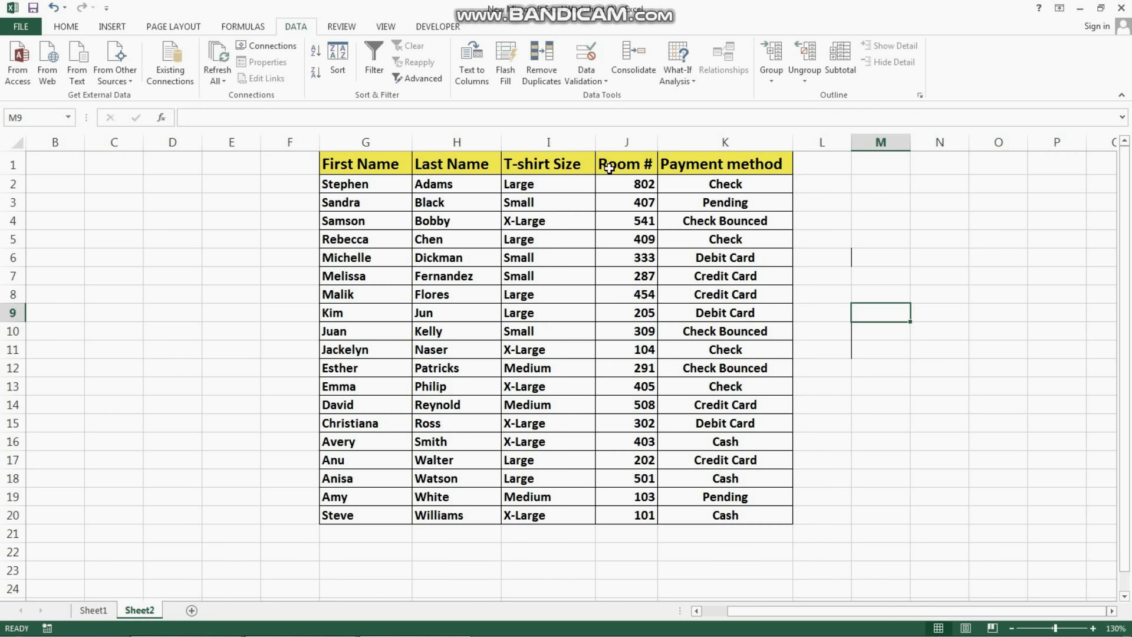
Step: Set the table's sort to the T-shirt Size column and choose a custom list for its order
left_click(552, 189)
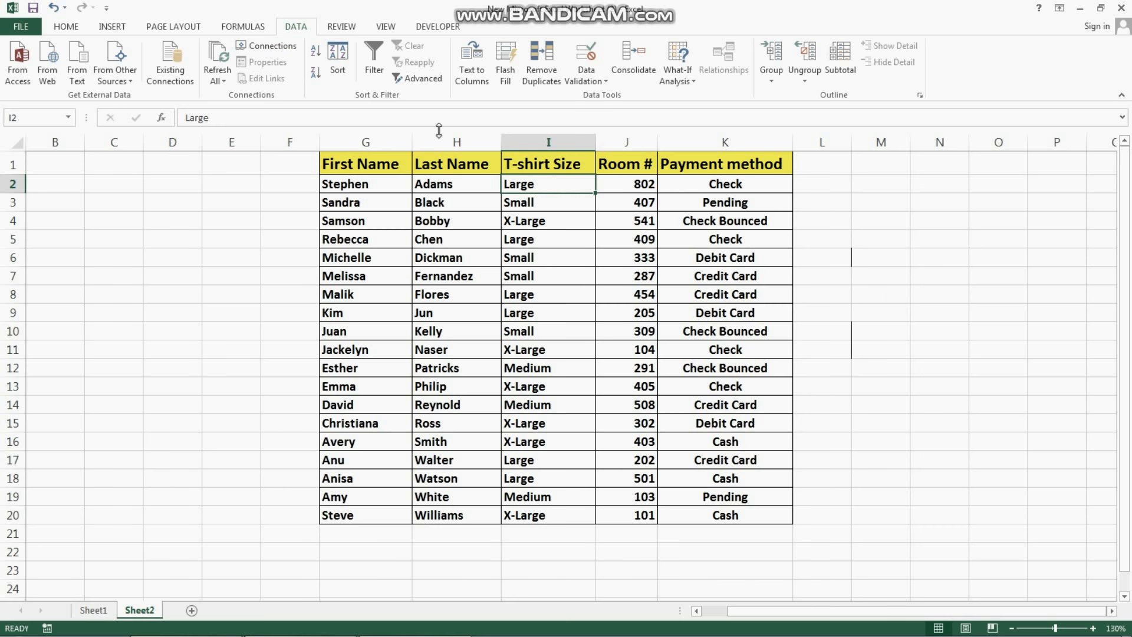
left_click(338, 65)
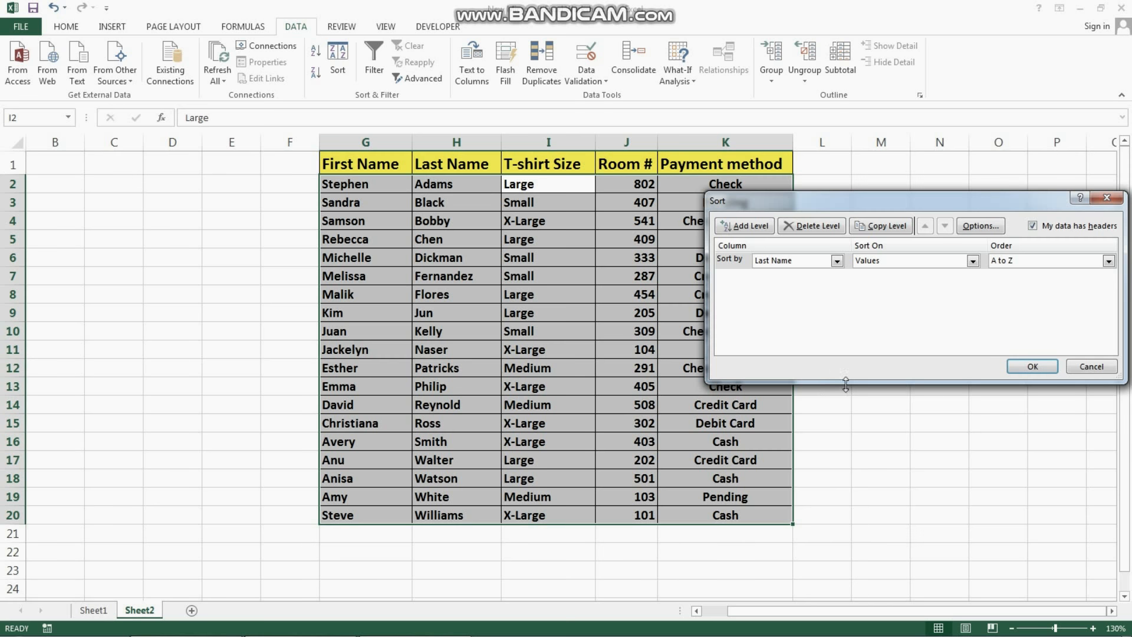
left_click(798, 263)
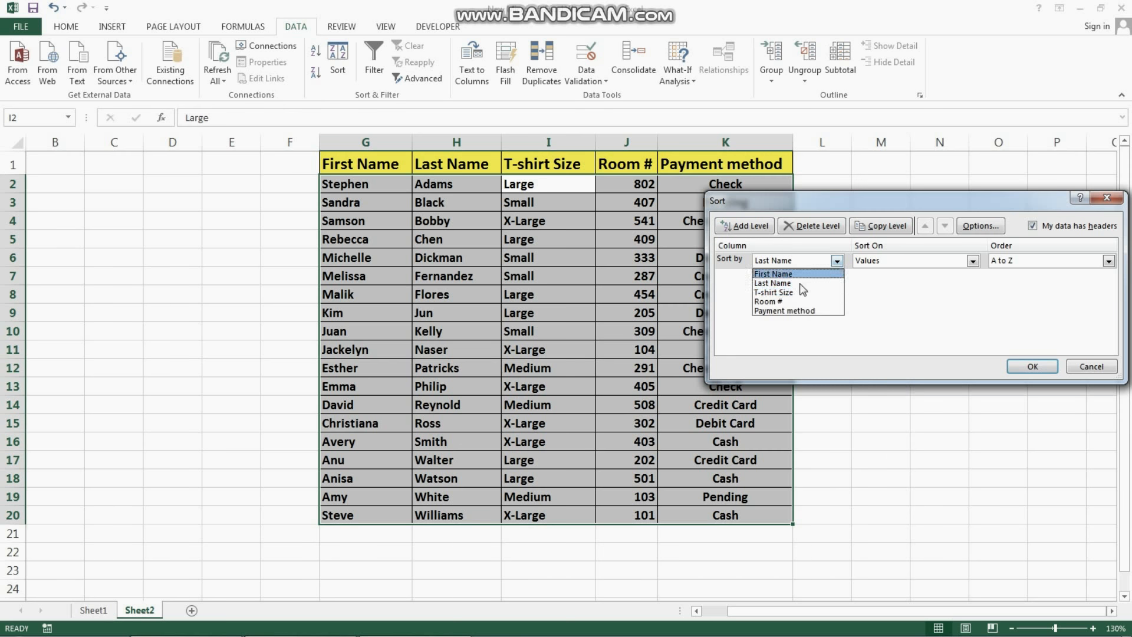
left_click(800, 297)
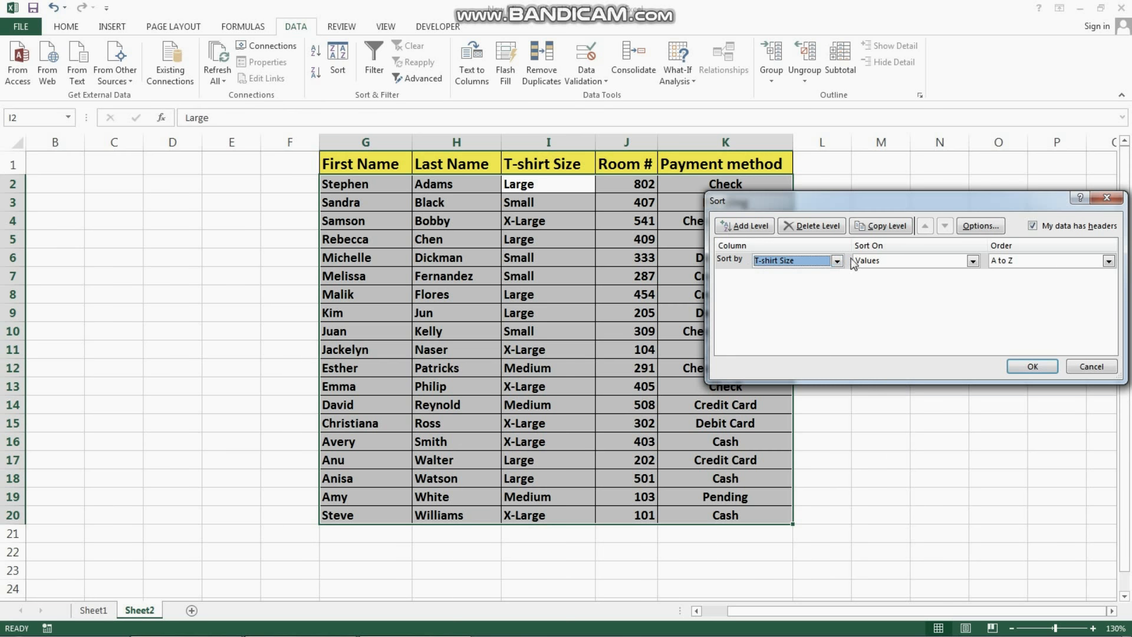
left_click(869, 261)
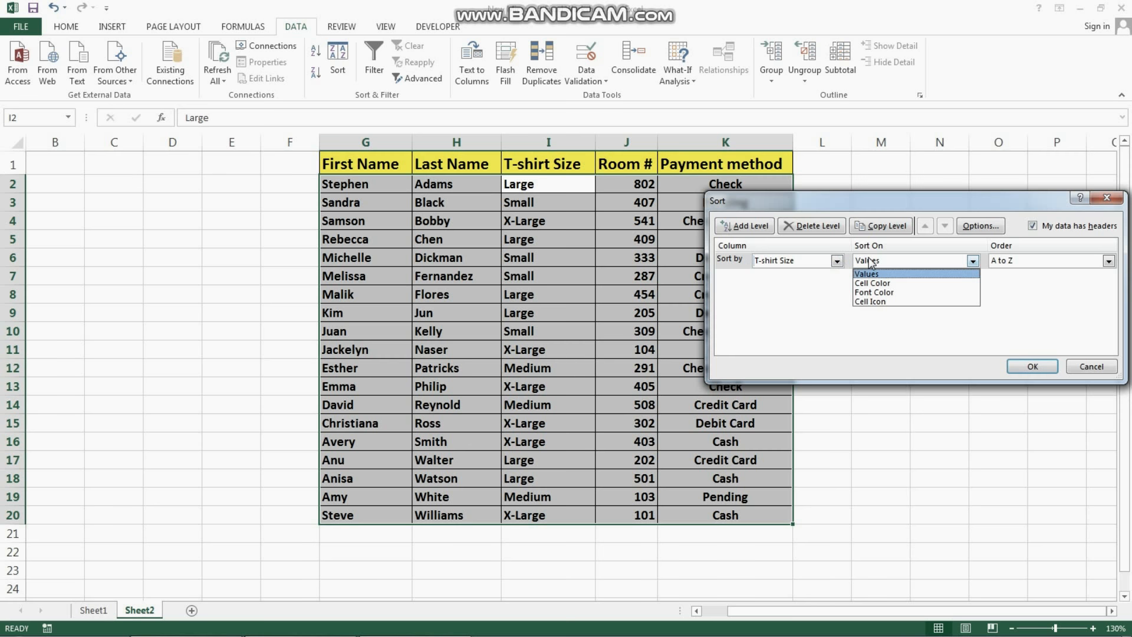
left_click(1032, 258)
left_click(1032, 260)
left_click(1014, 292)
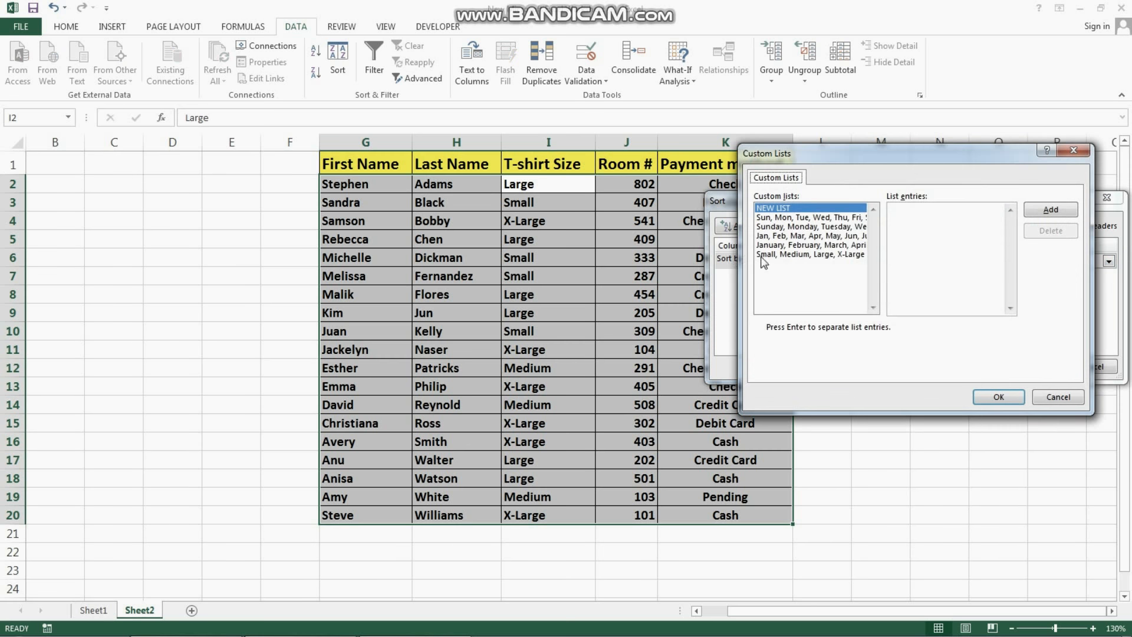
Step: Delete the existing custom list Small, Medium, Large, X-Large
left_click(769, 256)
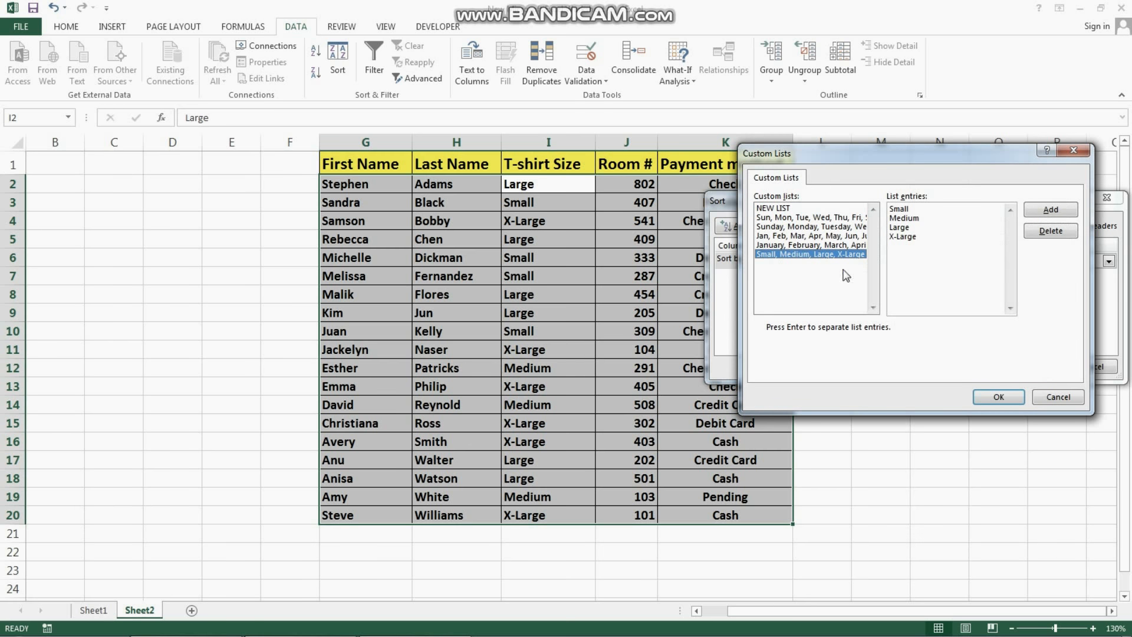
left_click(1044, 240)
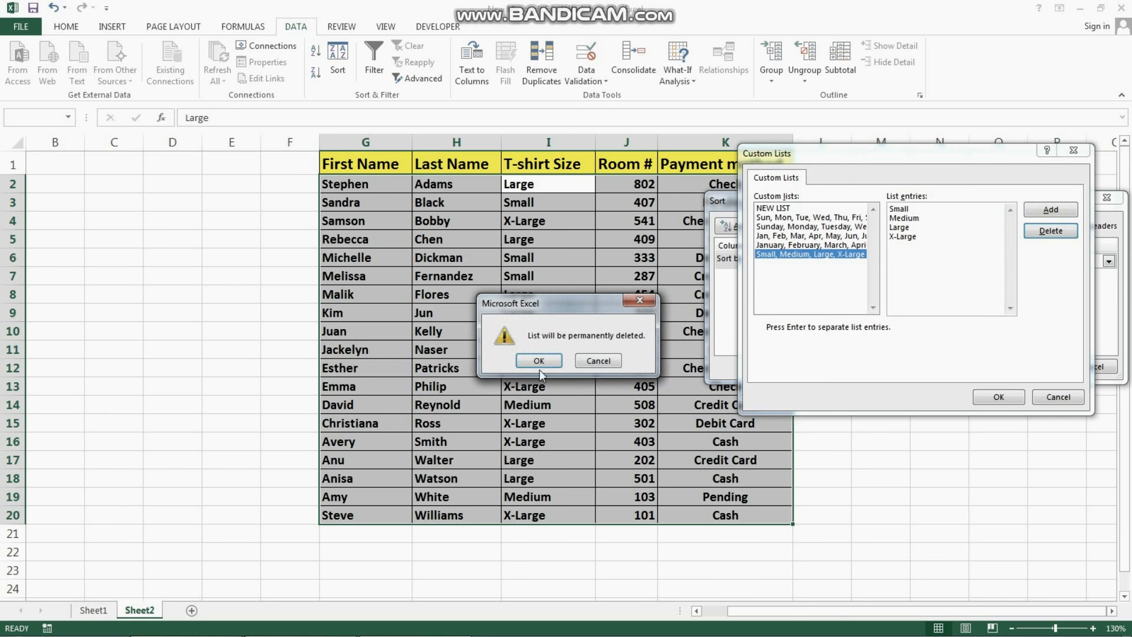
left_click(527, 363)
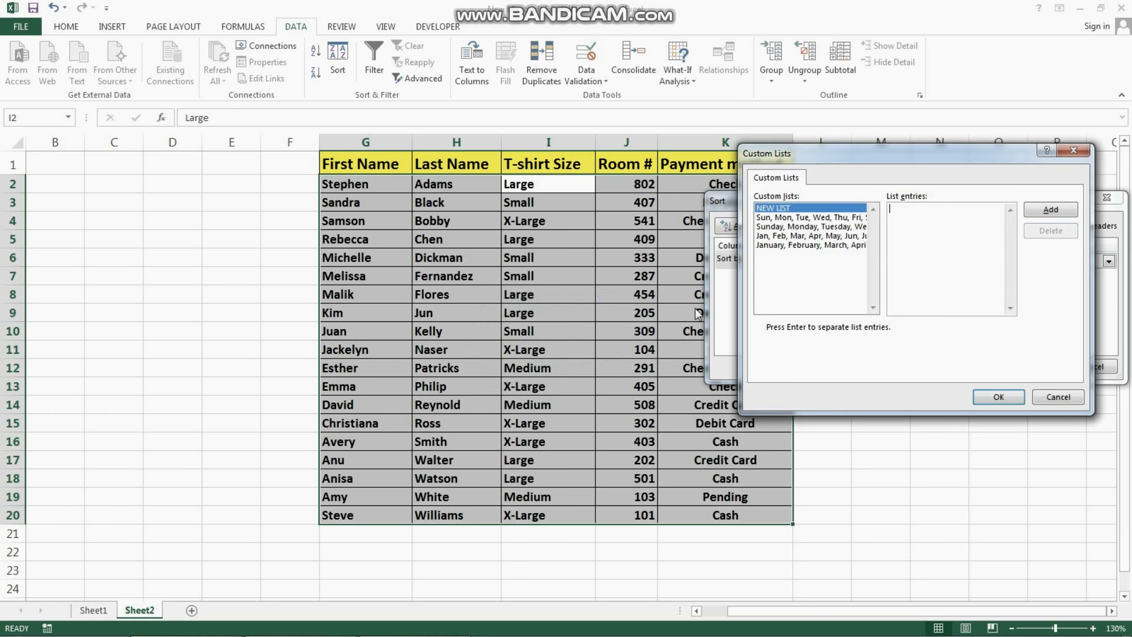
Step: Create a custom list with Small, Medium, Large, X-Large and sort the T-shirt Size column by it
left_click(792, 207)
type("all ")
type("Large")
left_click(909, 209)
key("Return")
type("Medium Large X-Large")
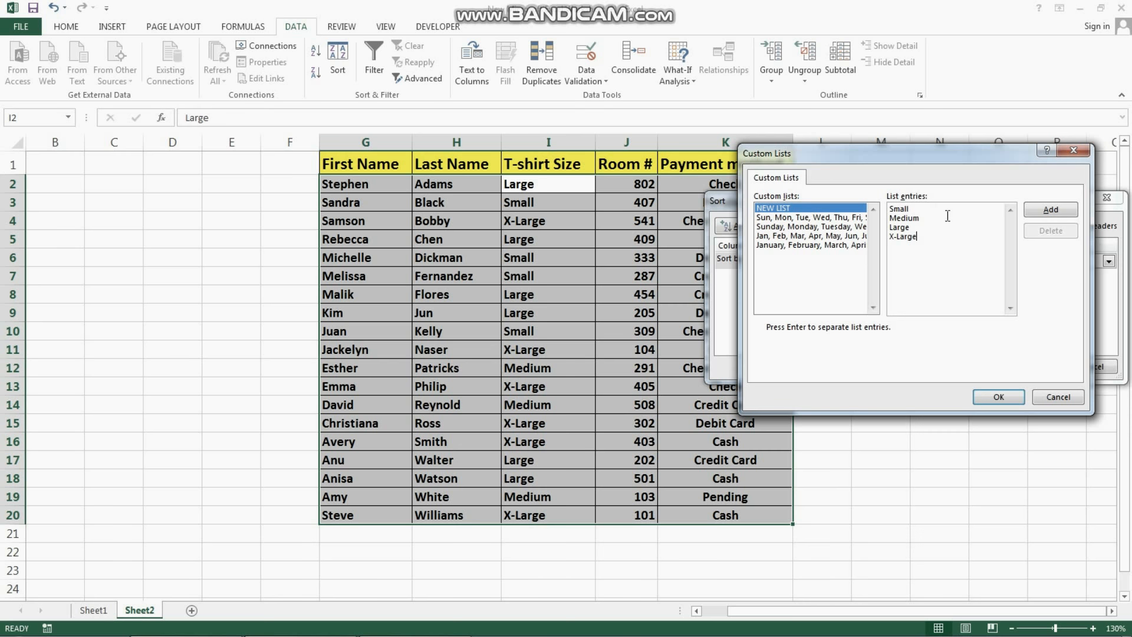
left_click(1060, 214)
left_click(1002, 396)
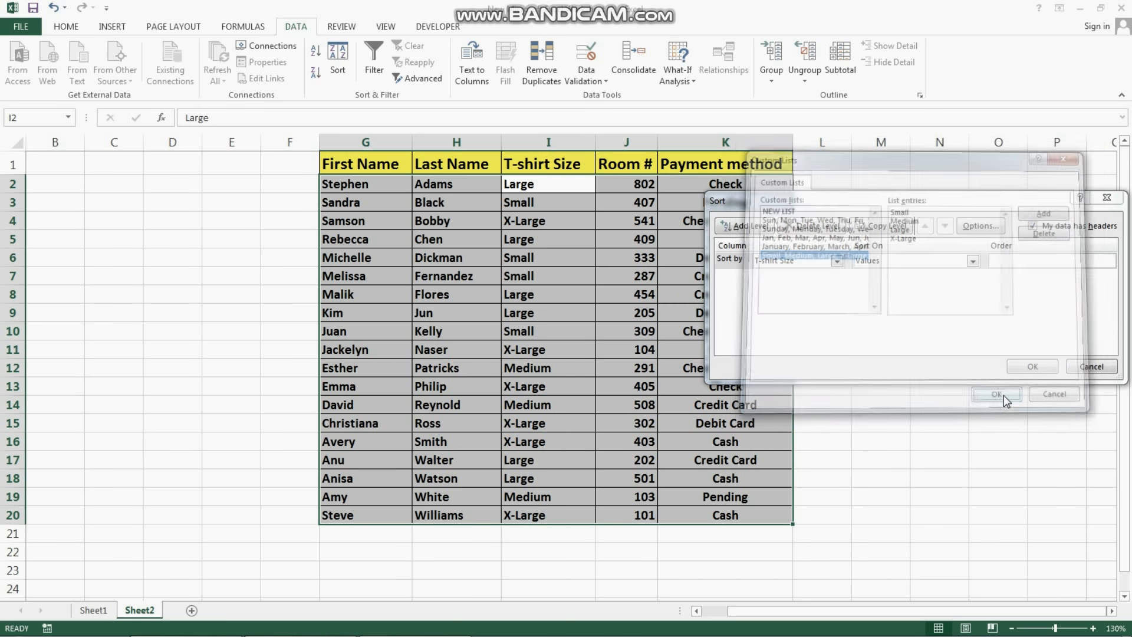
left_click(1034, 366)
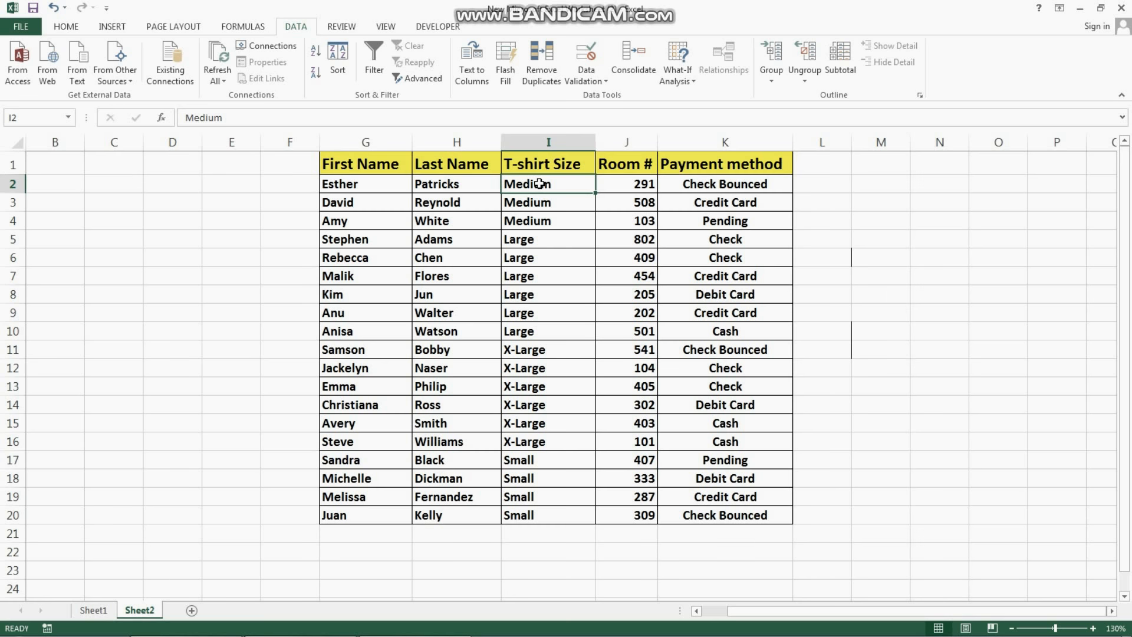
Step: Examine how the rows are grouped by size in the T-shirt Size column
left_click(826, 426)
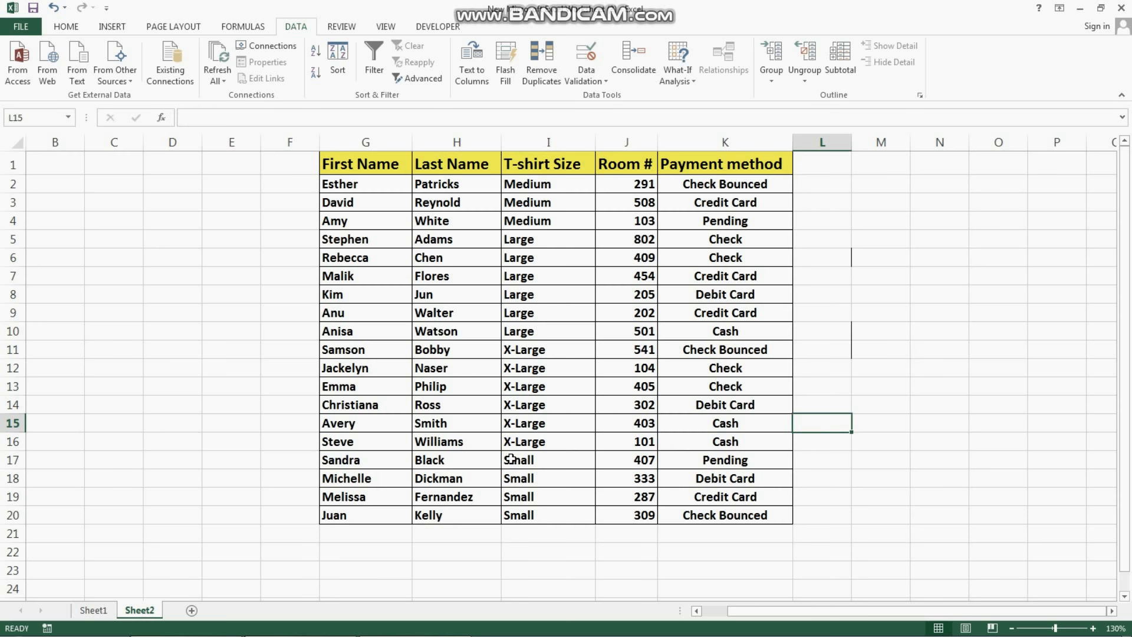
left_click_drag(518, 460, 539, 514)
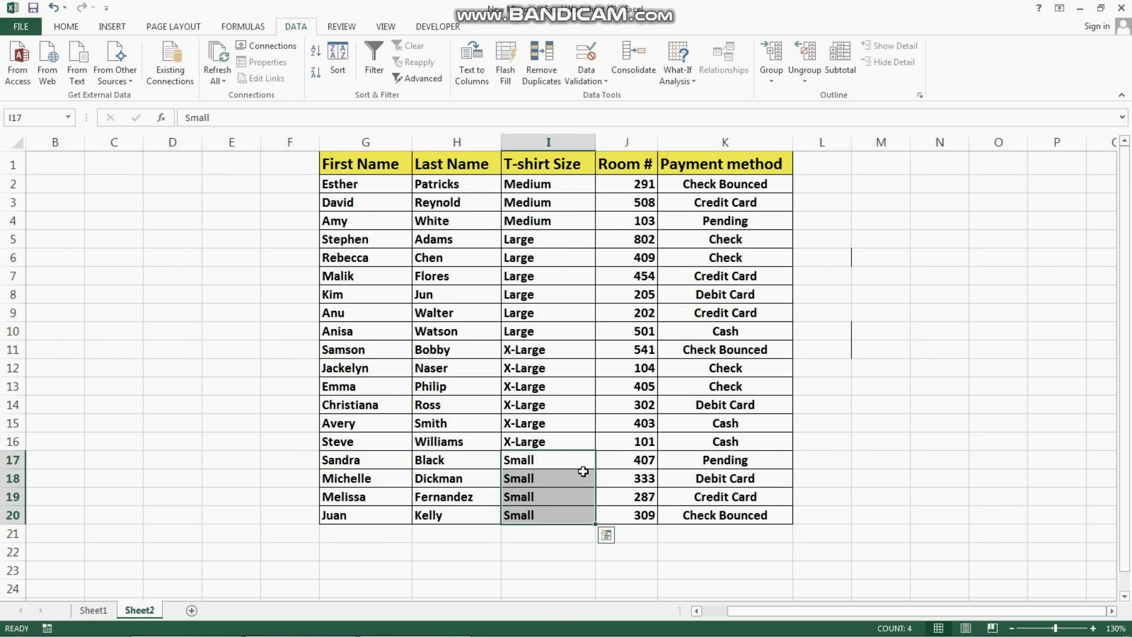
left_click(546, 194)
left_click(543, 258)
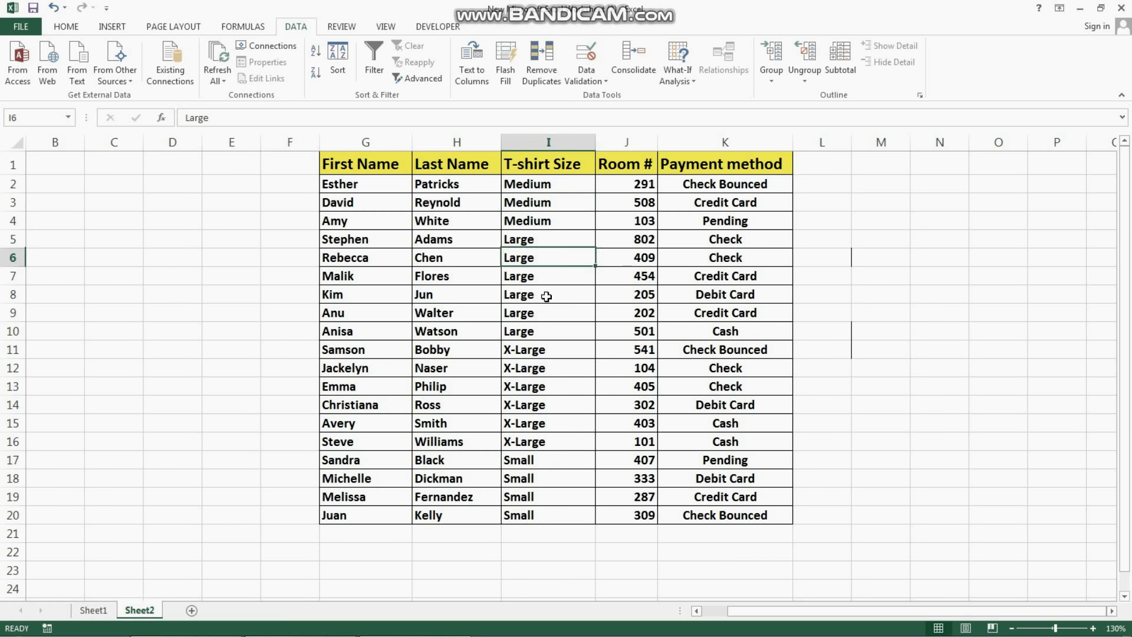
left_click(542, 371)
left_click_drag(542, 350, 541, 442)
left_click(572, 392)
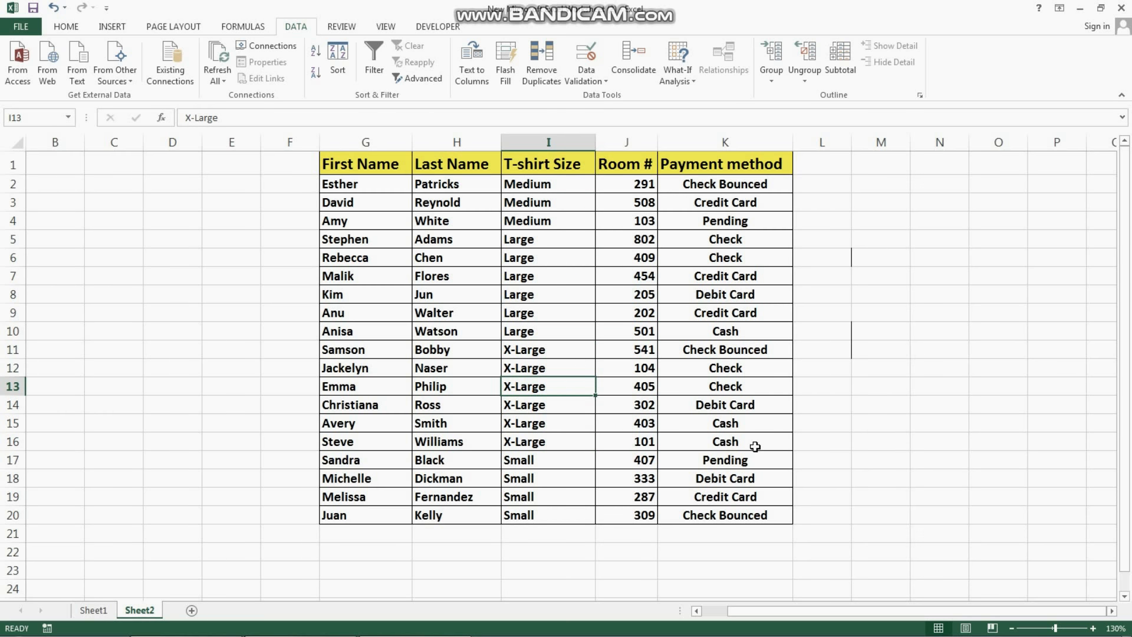
left_click(822, 312)
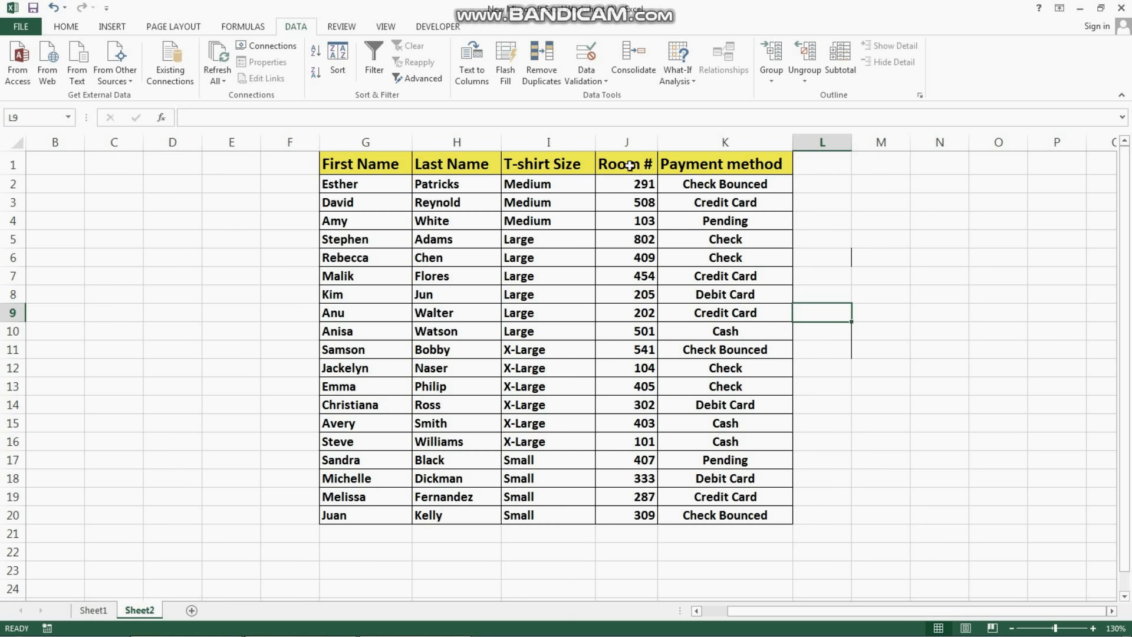
Step: Add a second level to the table's custom sort settings
left_click(655, 166)
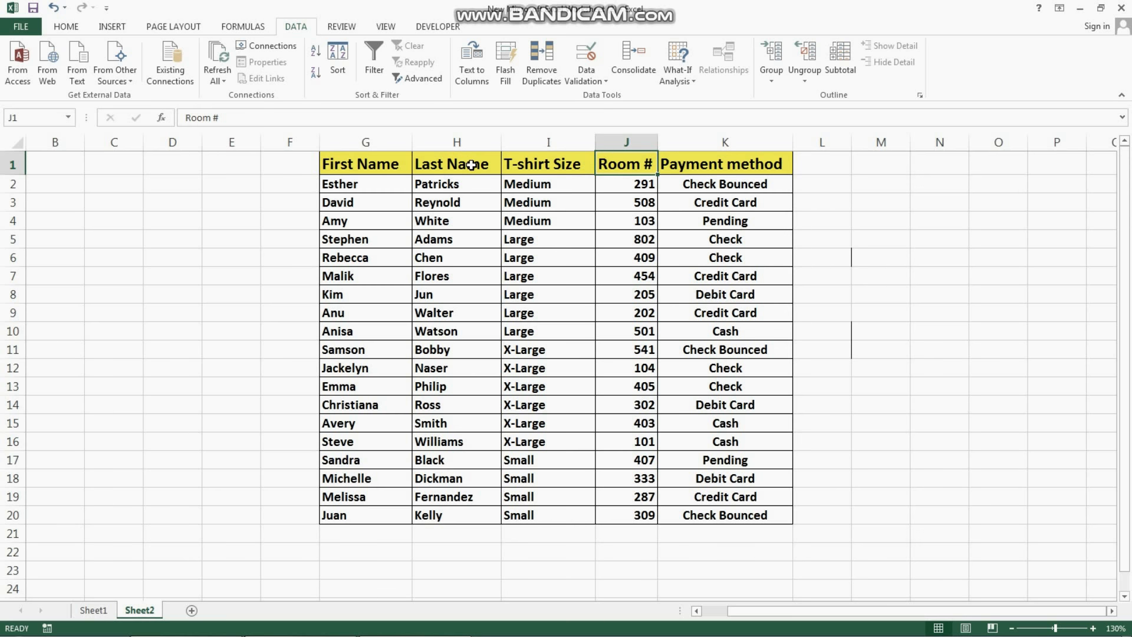
left_click(471, 165)
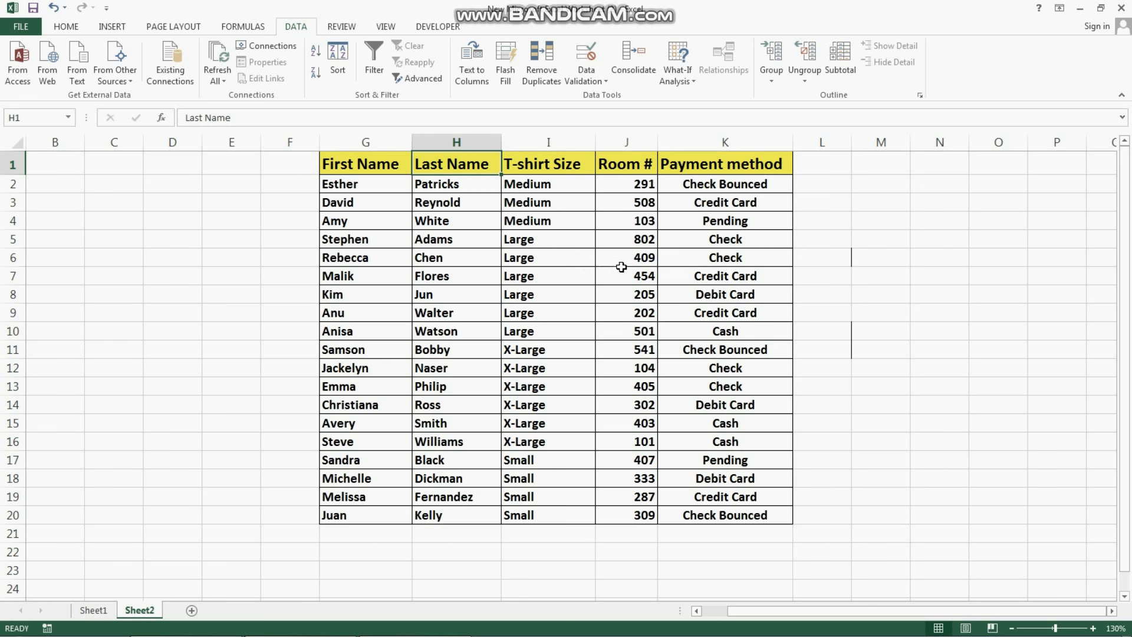
left_click(389, 184)
left_click(452, 186)
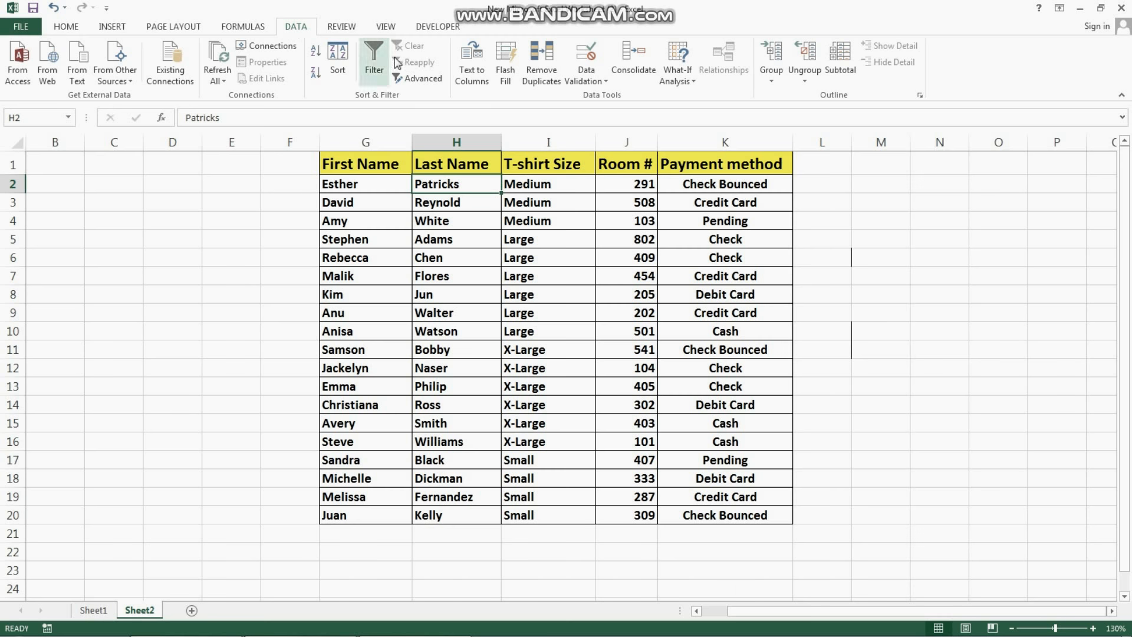
left_click(340, 66)
left_click_drag(561, 169, 715, 289)
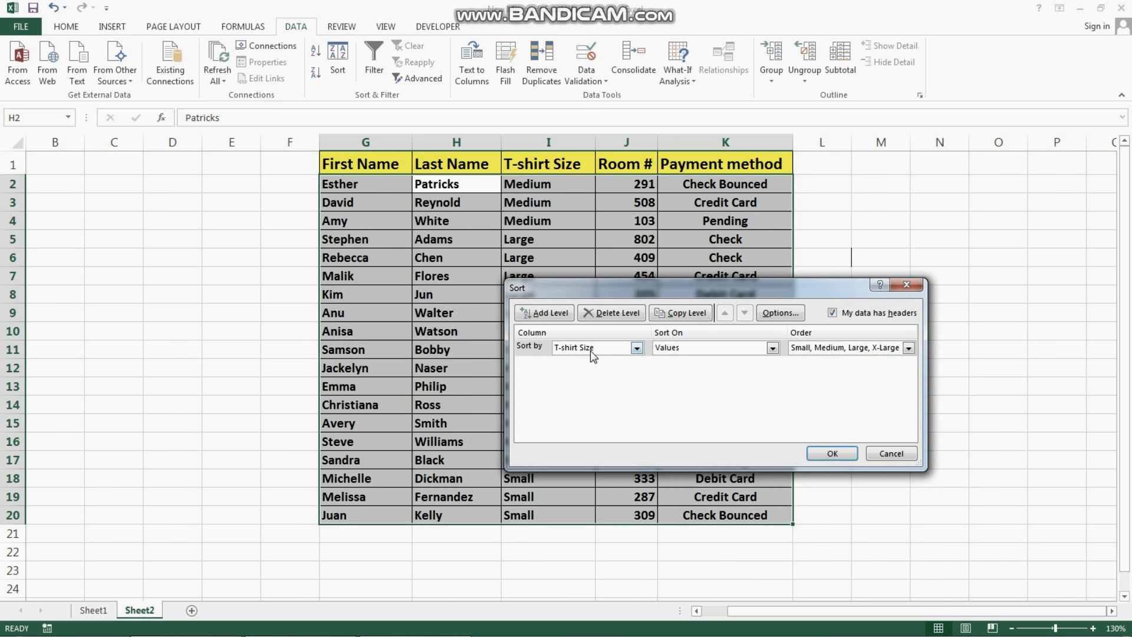
left_click(557, 314)
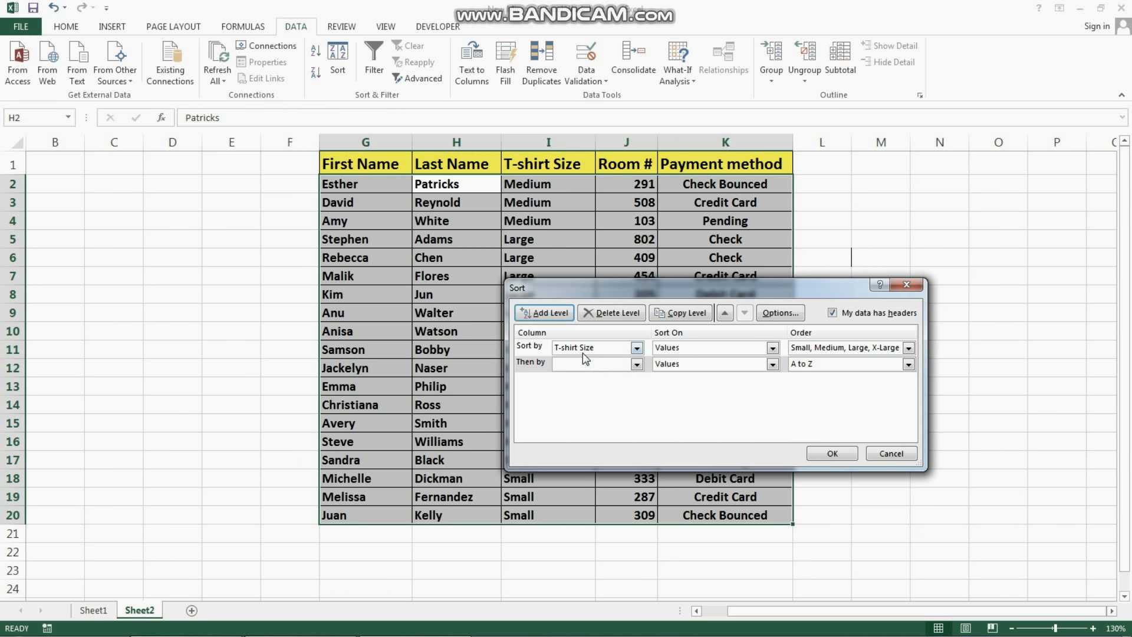
Step: Sort the table by Room # from smallest to largest, then by Last Name from A to Z
left_click(553, 347)
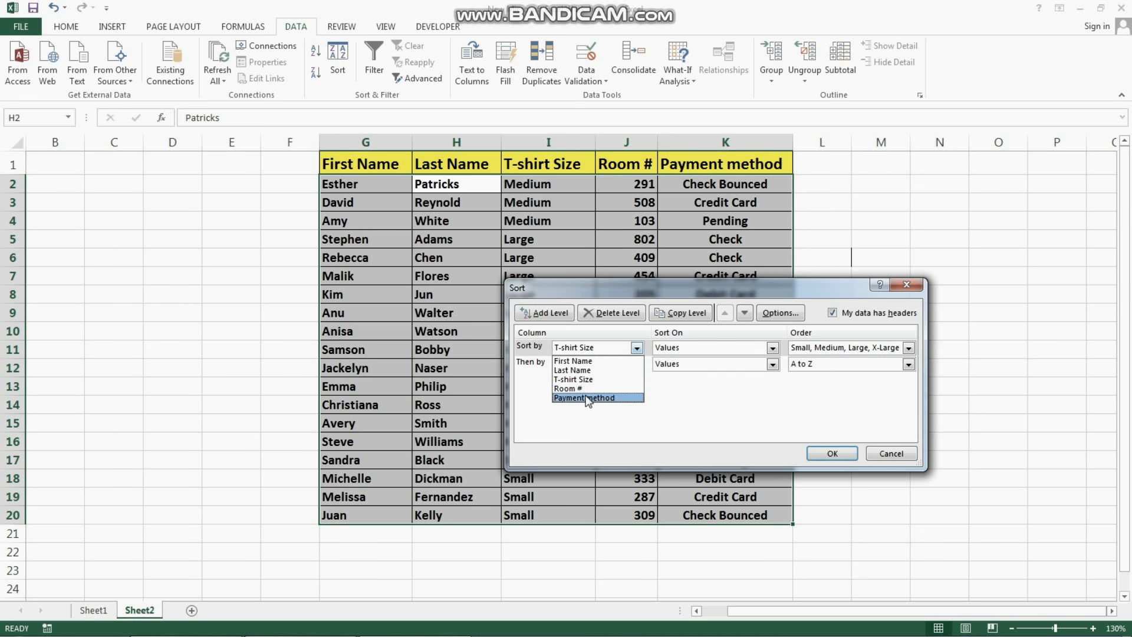
left_click(583, 388)
left_click(573, 364)
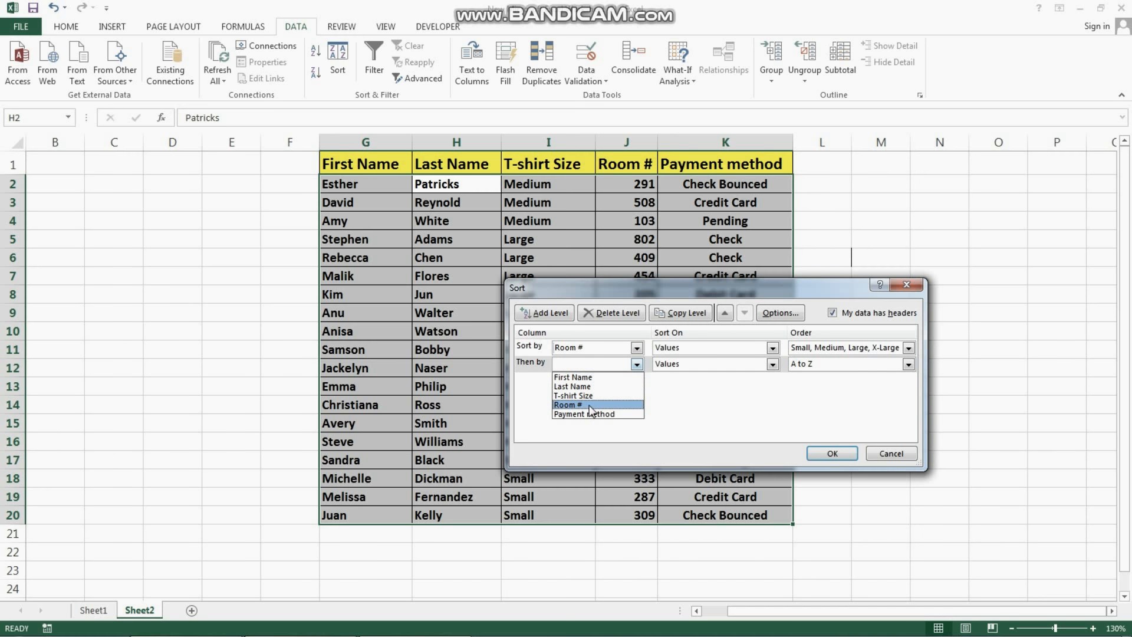
left_click(589, 386)
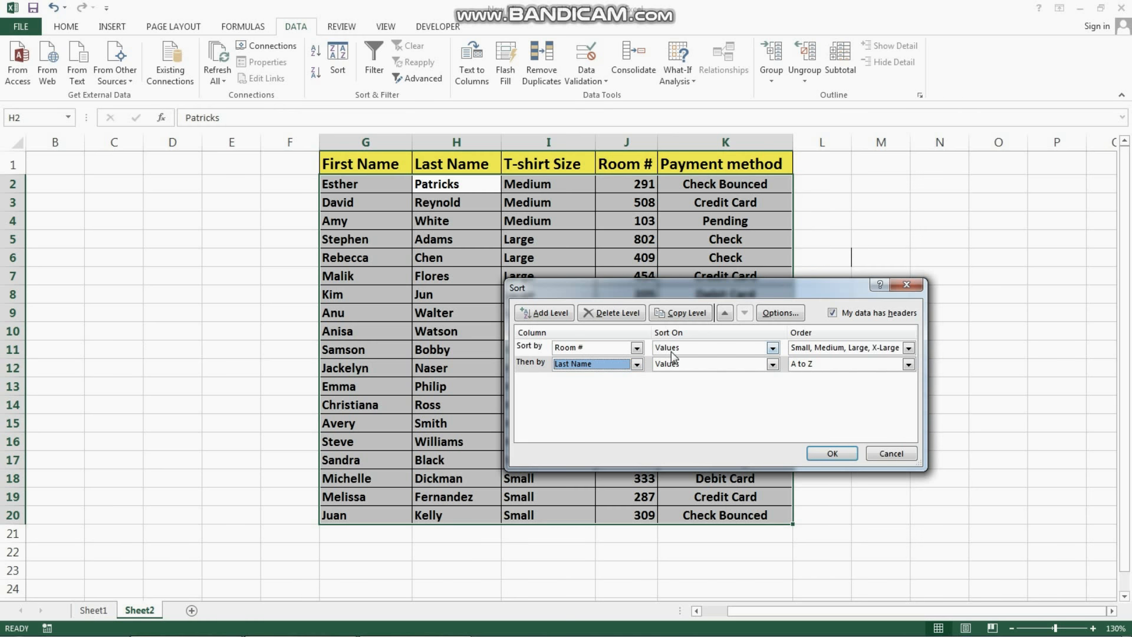
left_click(834, 347)
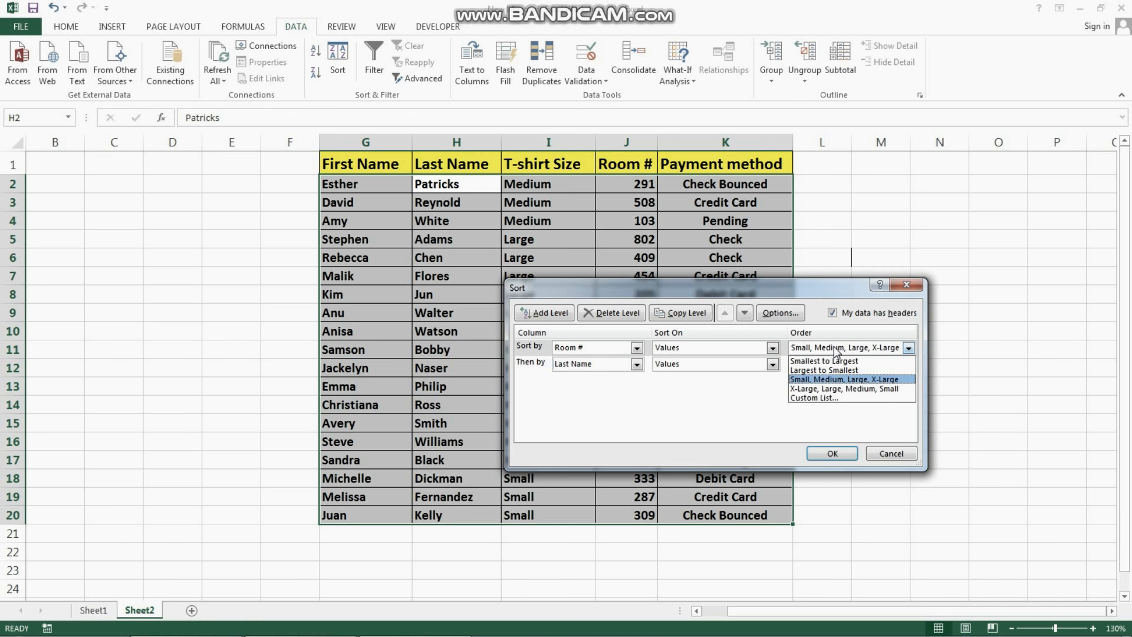
left_click(833, 361)
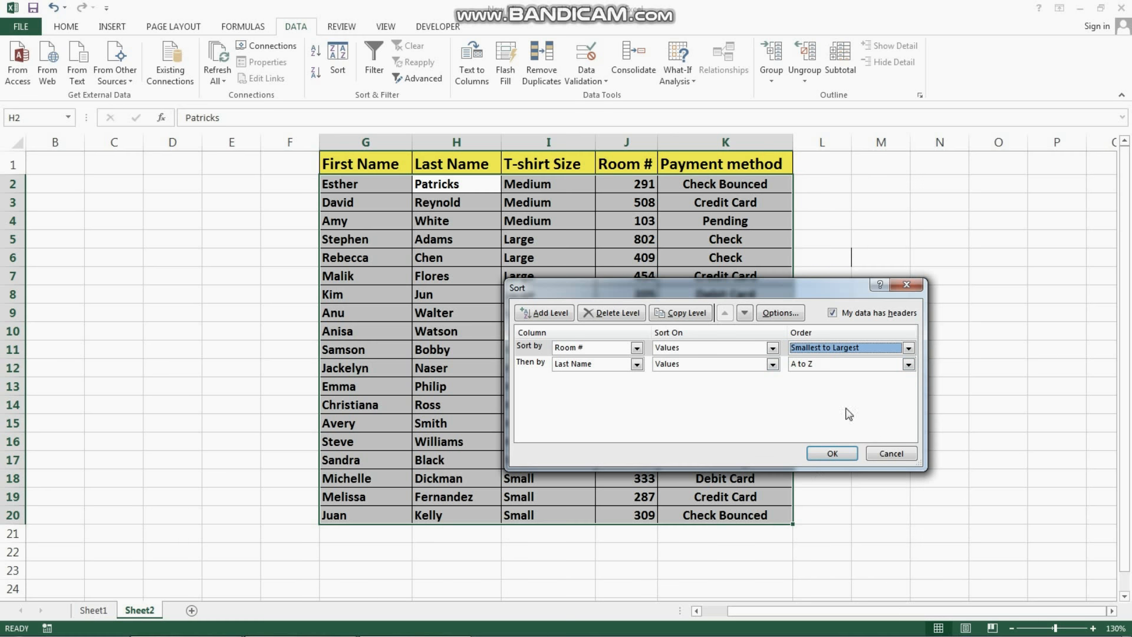
left_click(826, 451)
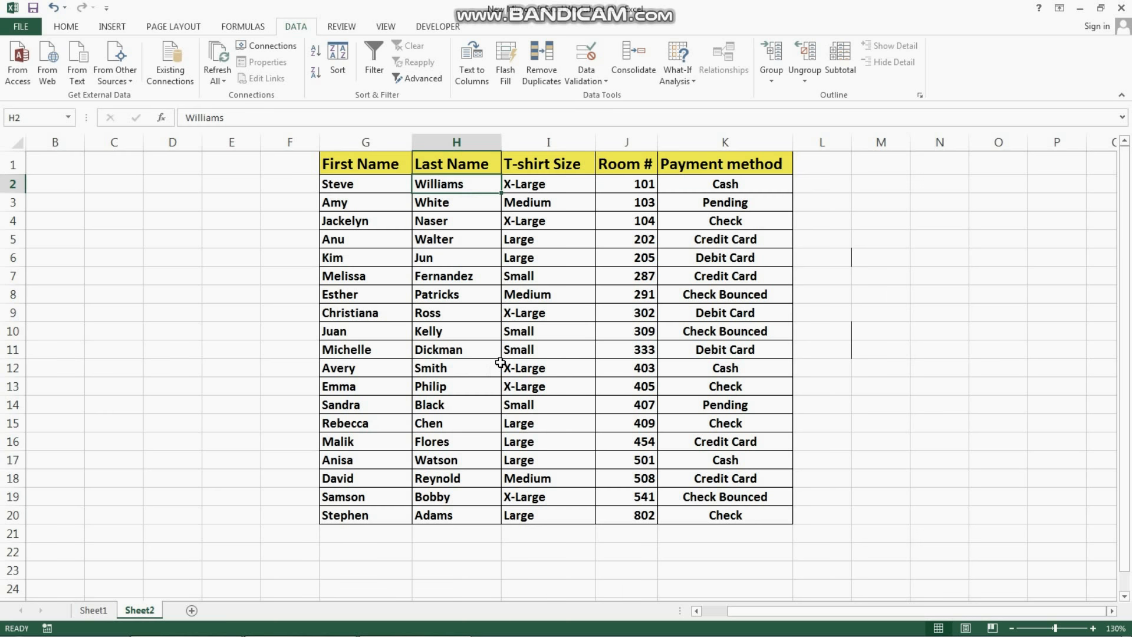
left_click(639, 326)
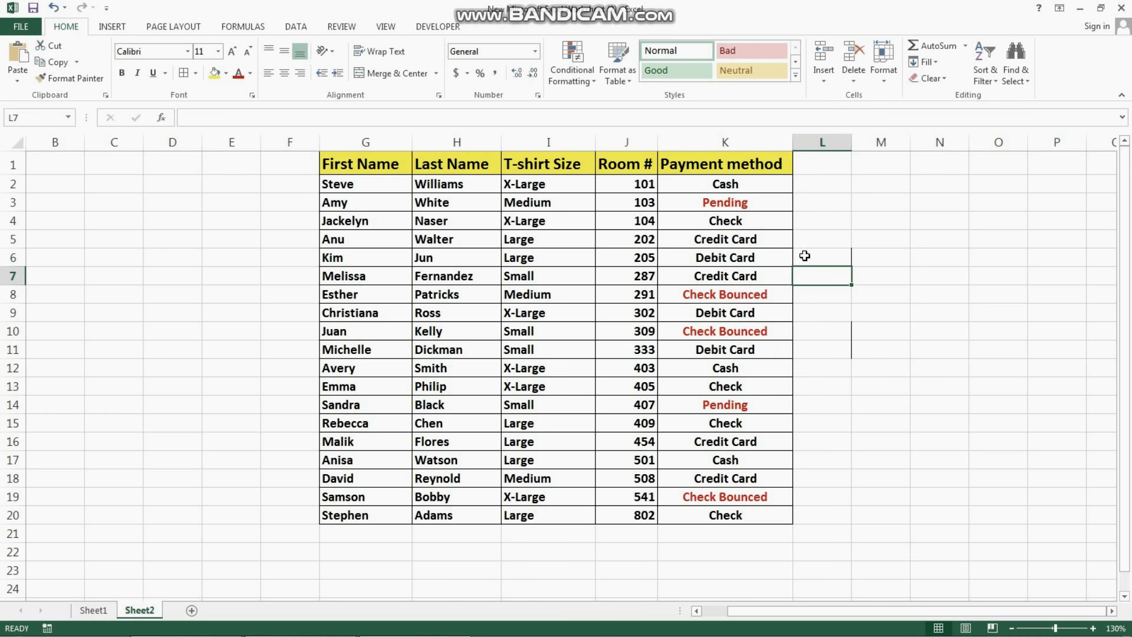
Step: Select the first data cell under the Payment method header
left_click(731, 223)
key("Up")
key("Up")
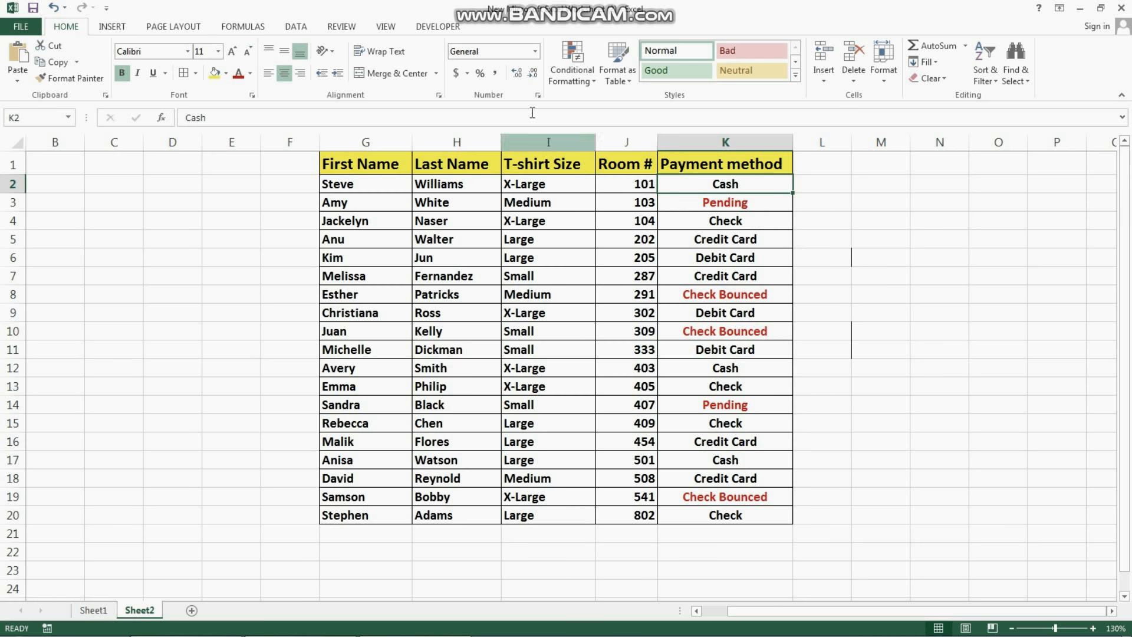
left_click(296, 26)
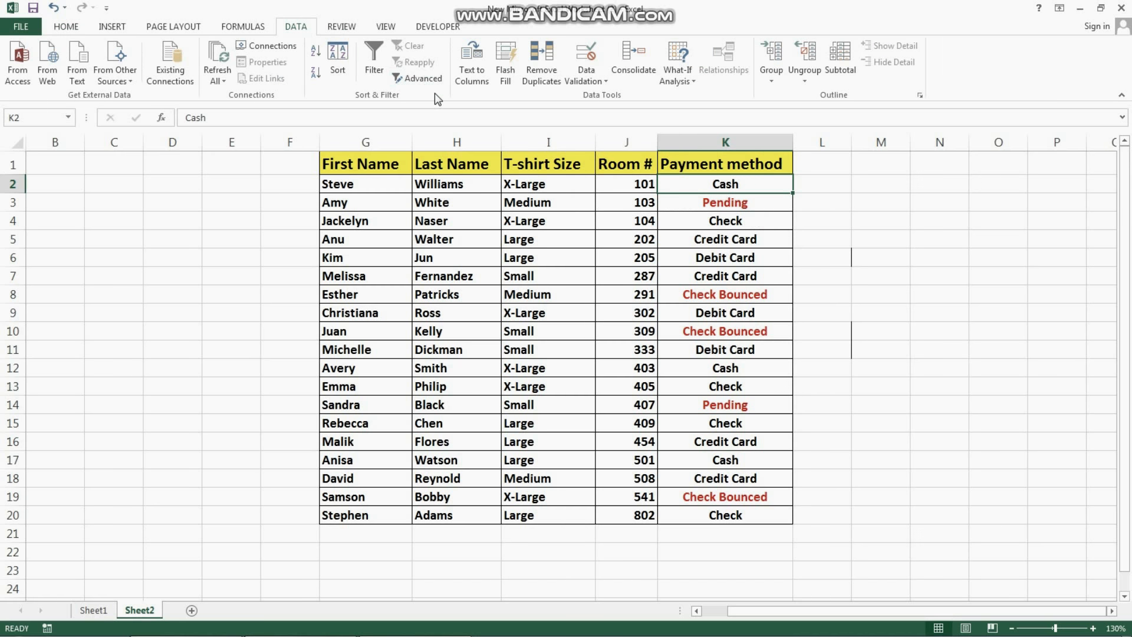
left_click(338, 72)
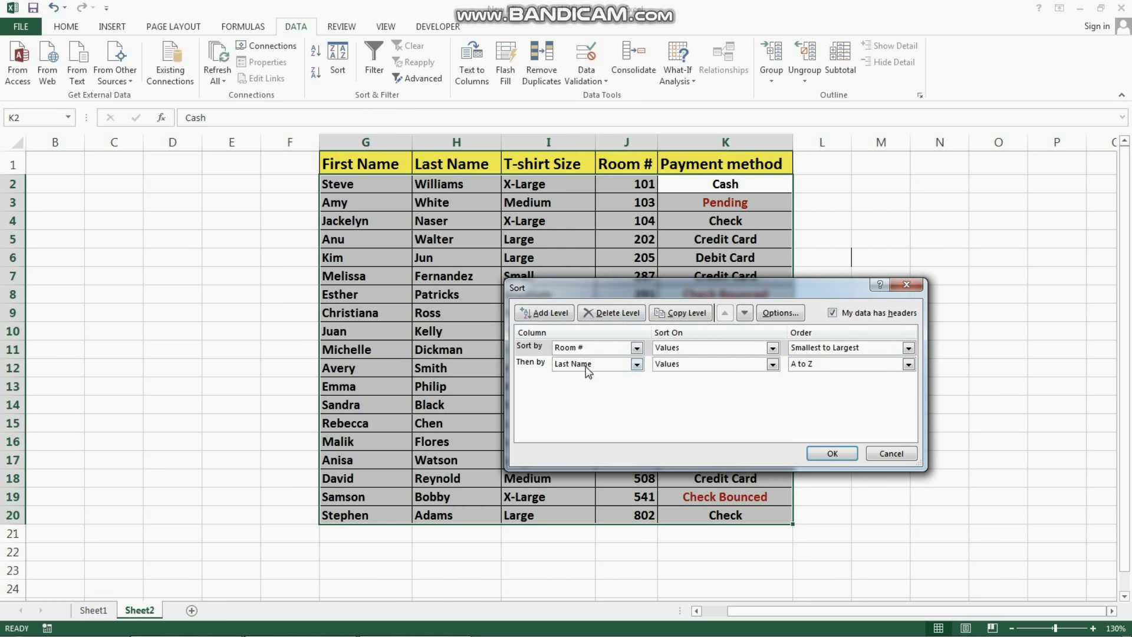
left_click(618, 314)
left_click(618, 313)
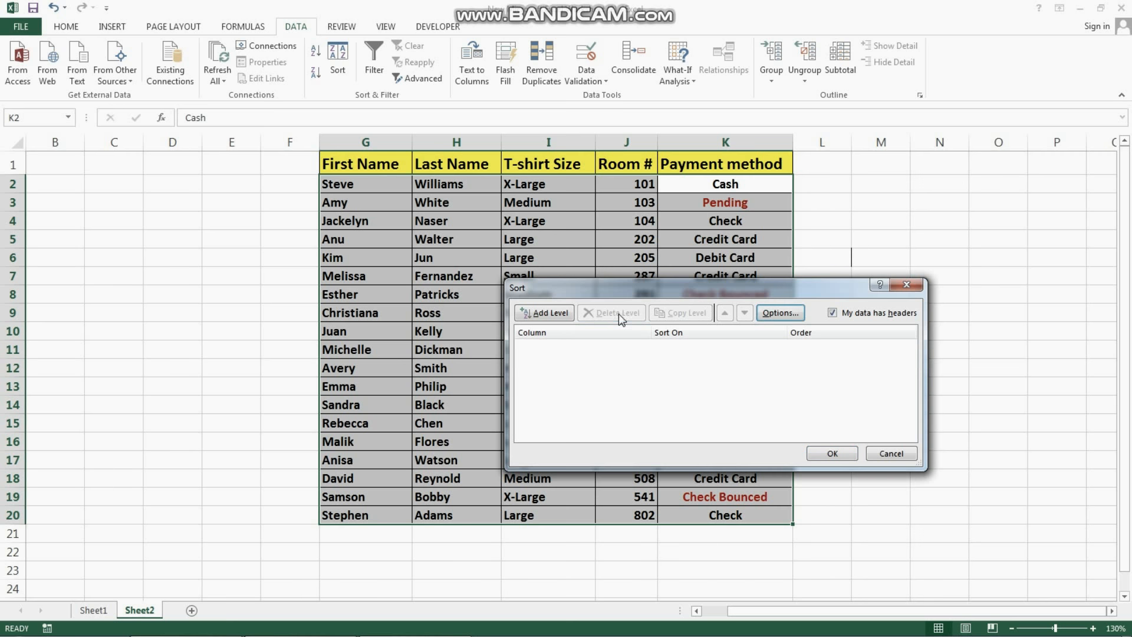
left_click(547, 316)
left_click(637, 348)
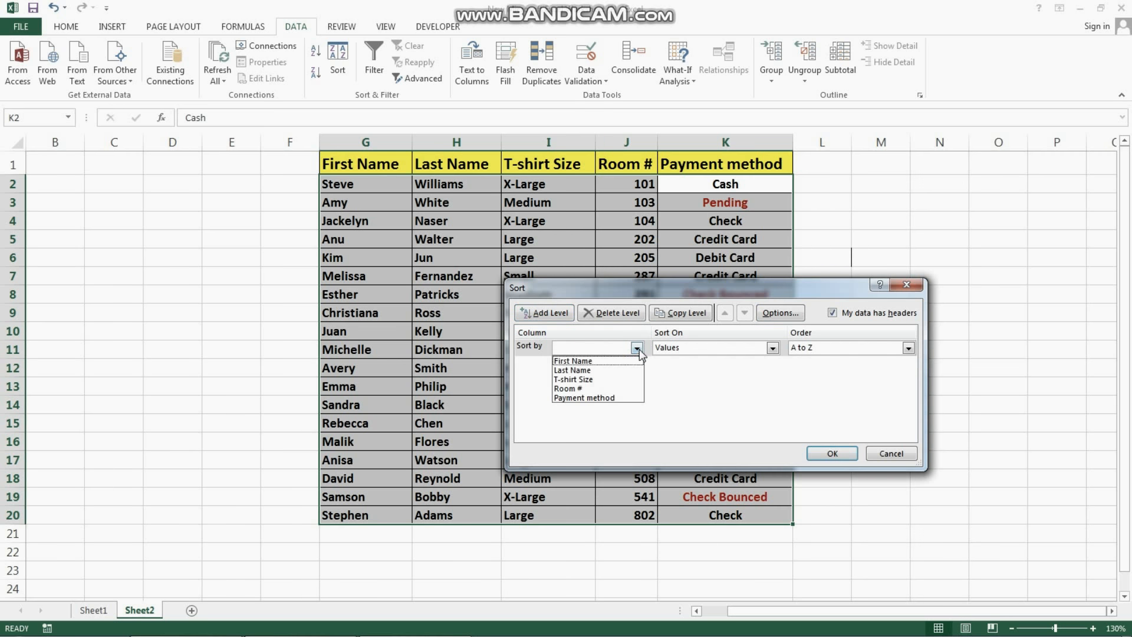
left_click(595, 398)
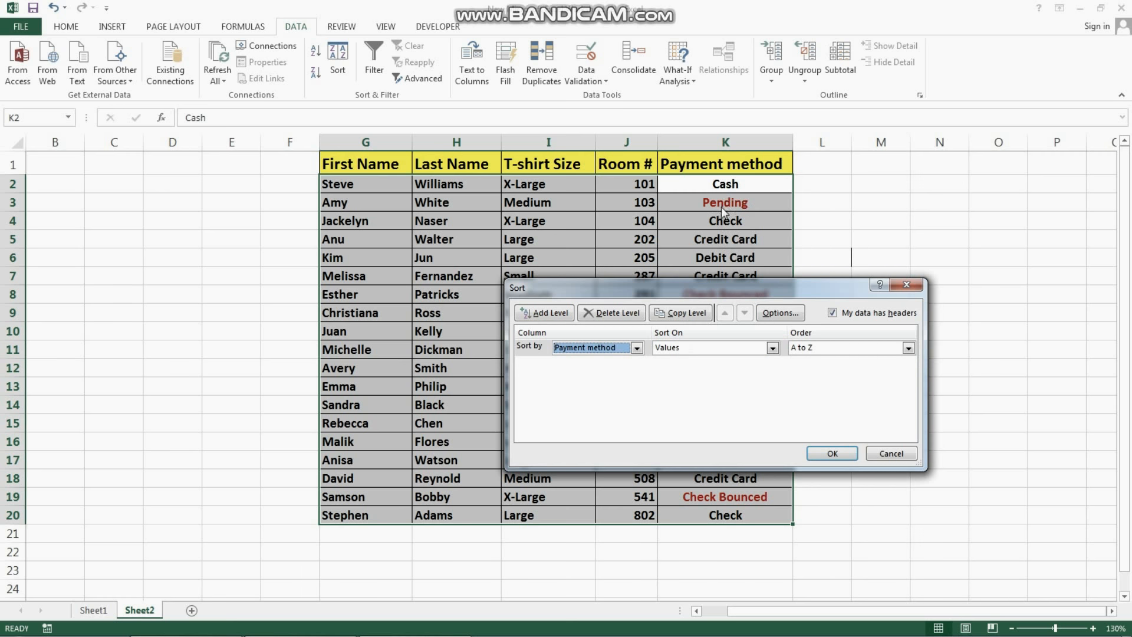
left_click_drag(745, 287, 432, 265)
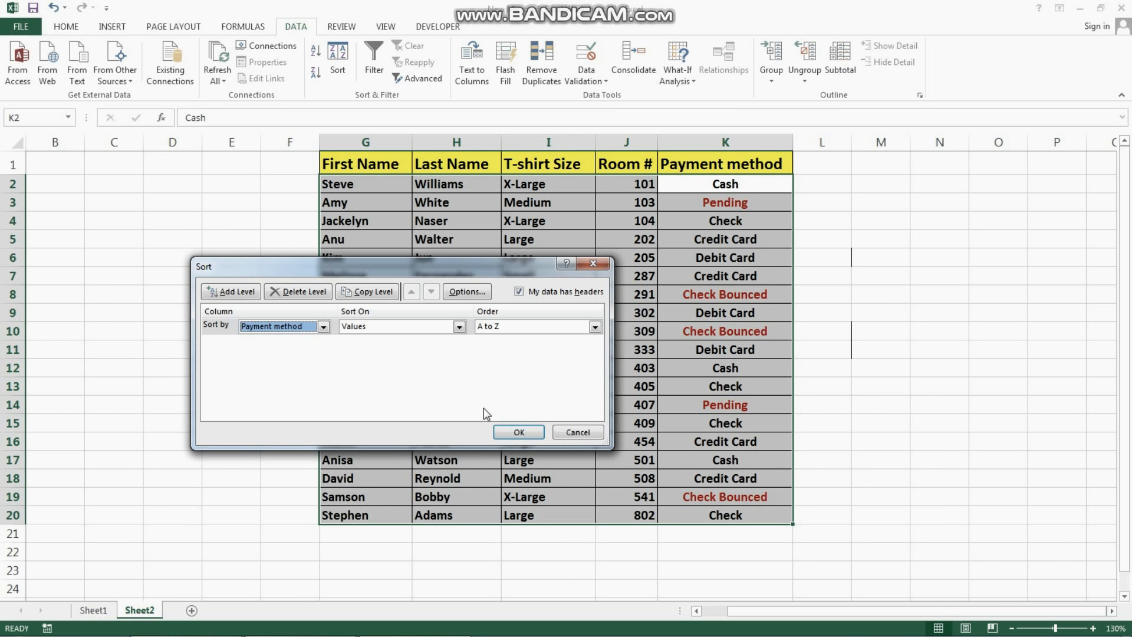
left_click(596, 432)
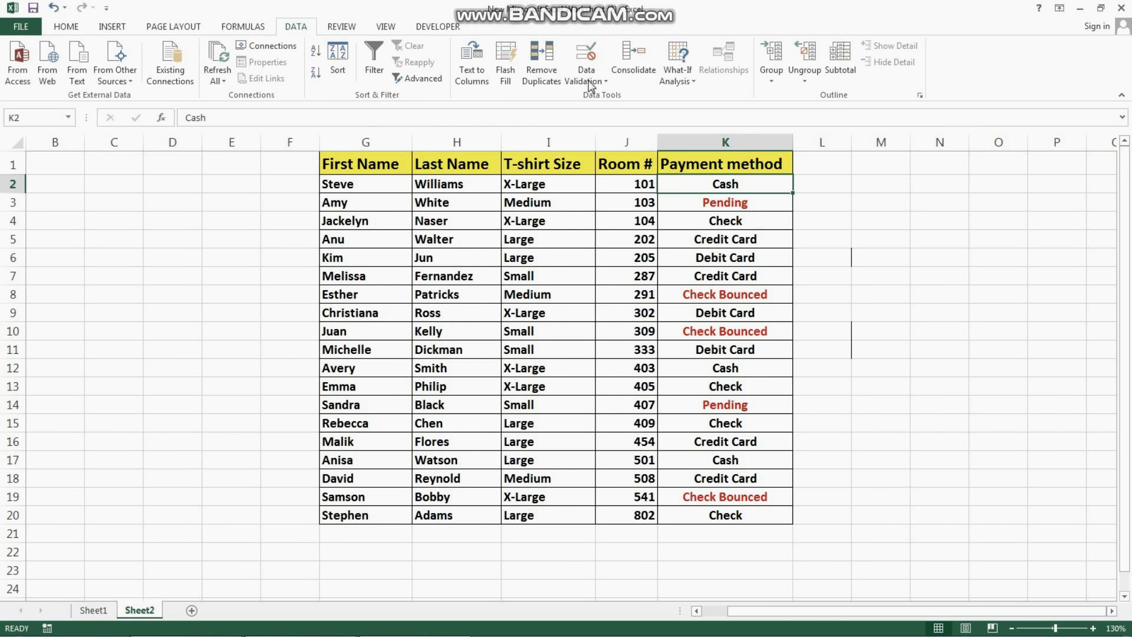
Step: Replace the table's existing custom sort levels with a single level for the Payment method column
left_click(337, 59)
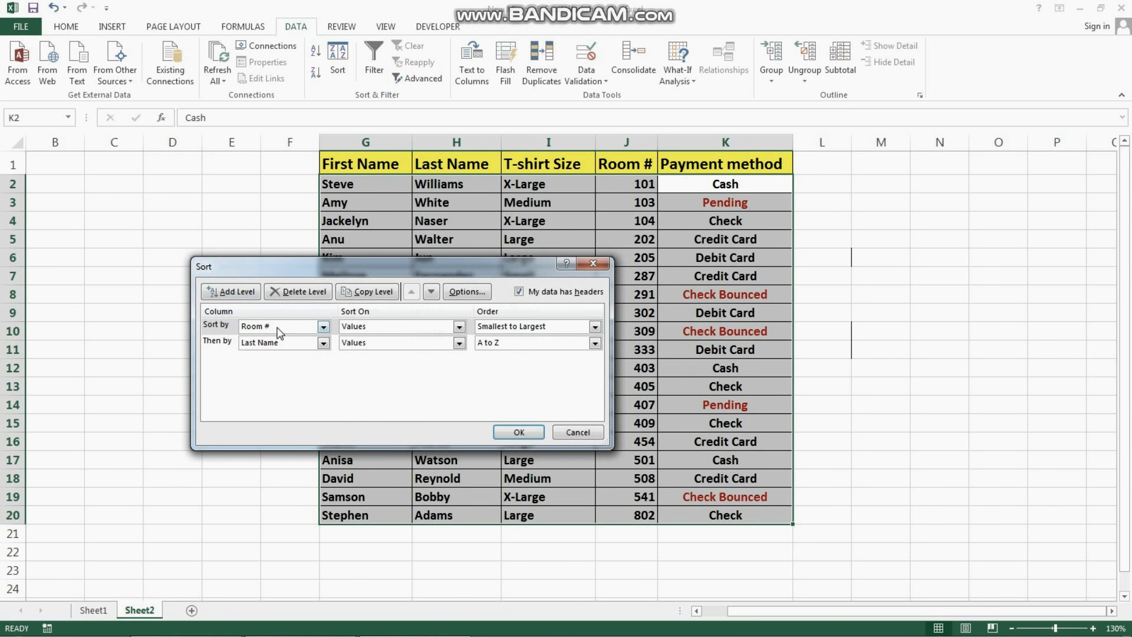
left_click(297, 291)
left_click(297, 291)
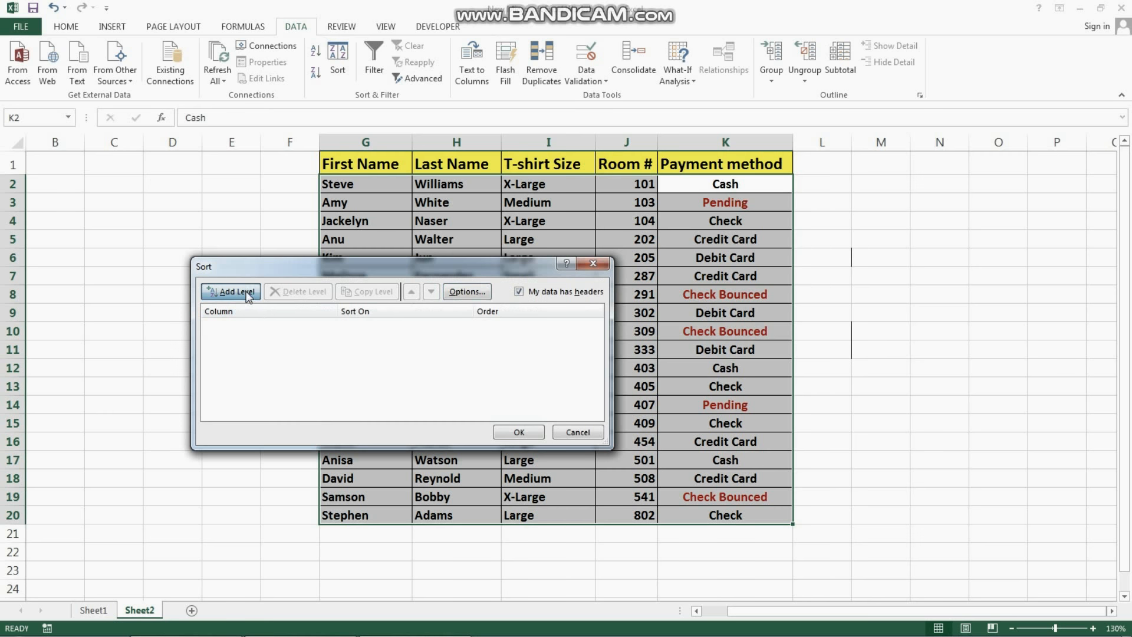
left_click(237, 291)
left_click(311, 329)
left_click(282, 377)
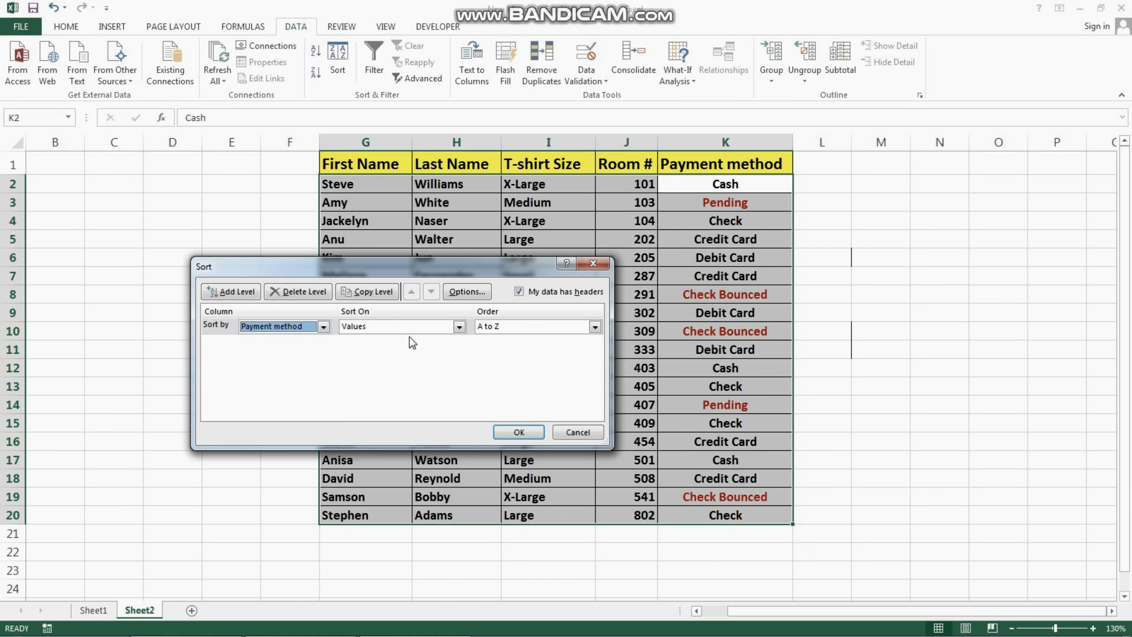
Step: Set the Payment method level to sort on Font Color
left_click(399, 328)
left_click(397, 329)
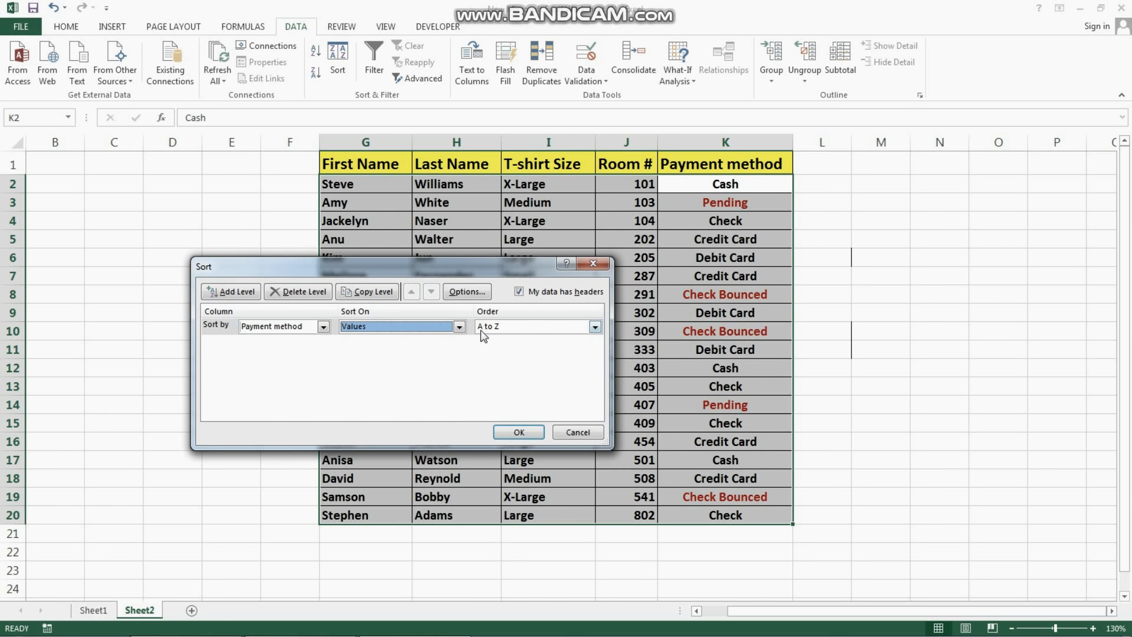
left_click(425, 326)
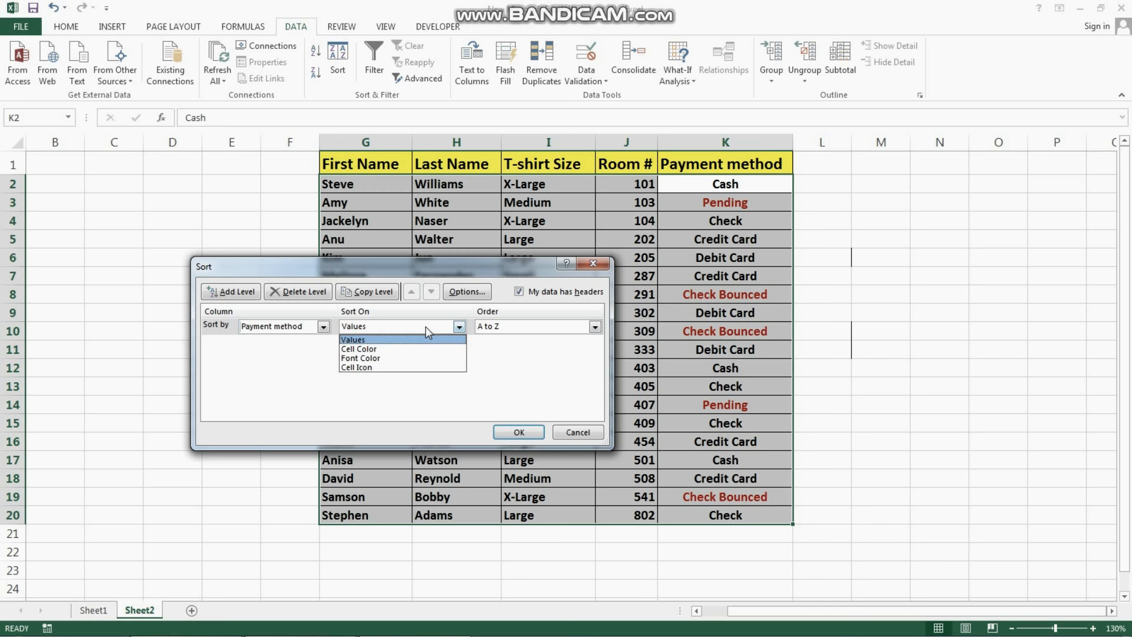
left_click(409, 349)
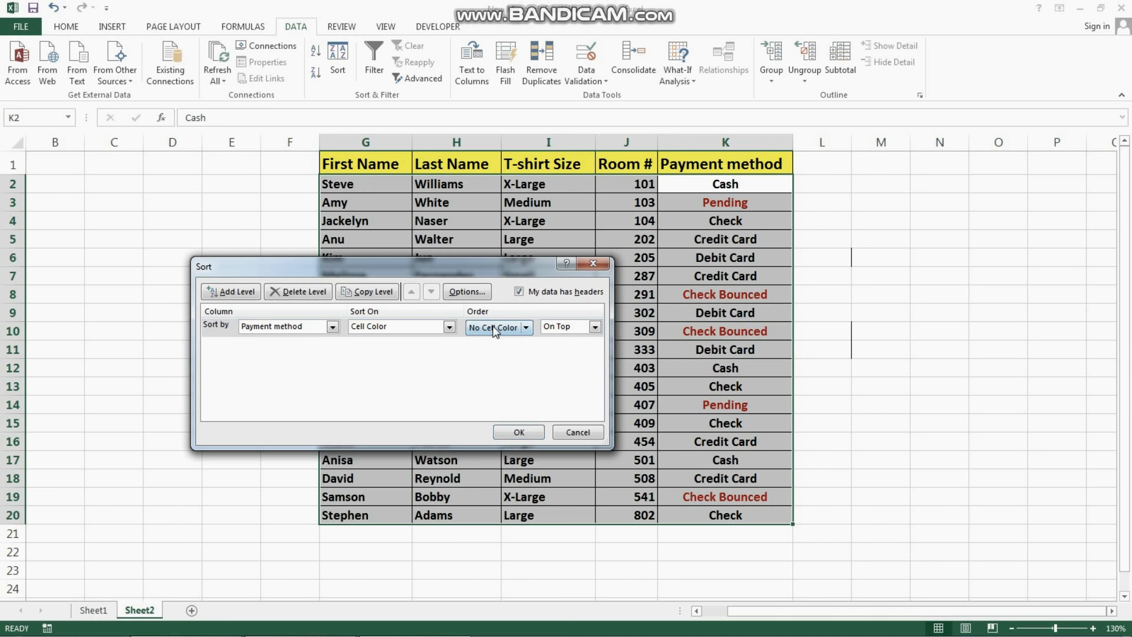
left_click(422, 329)
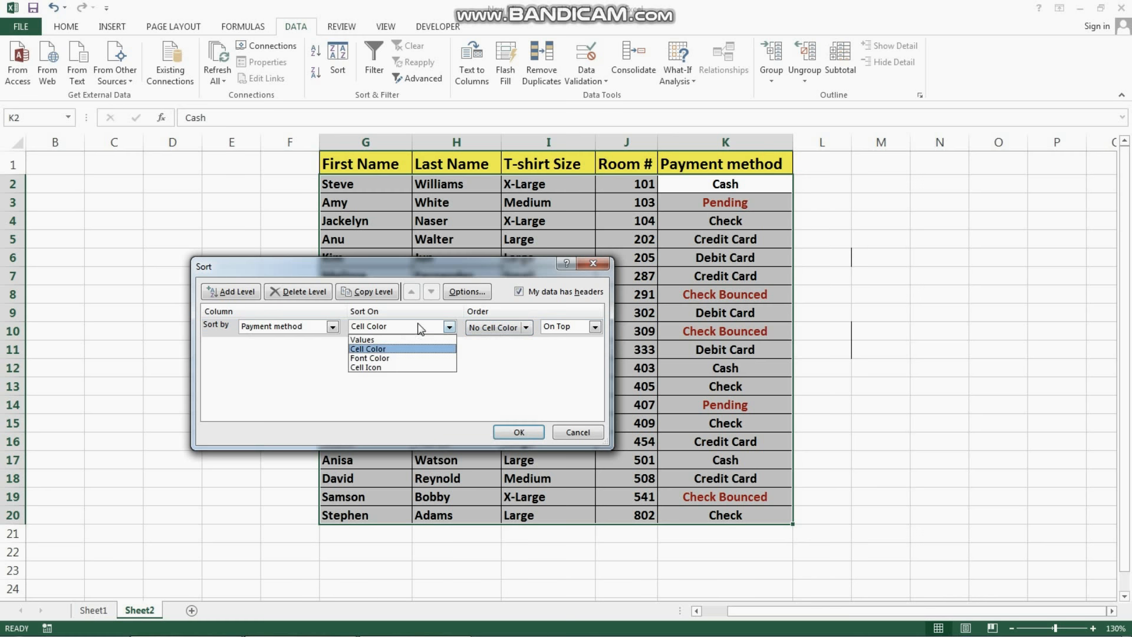
left_click(423, 358)
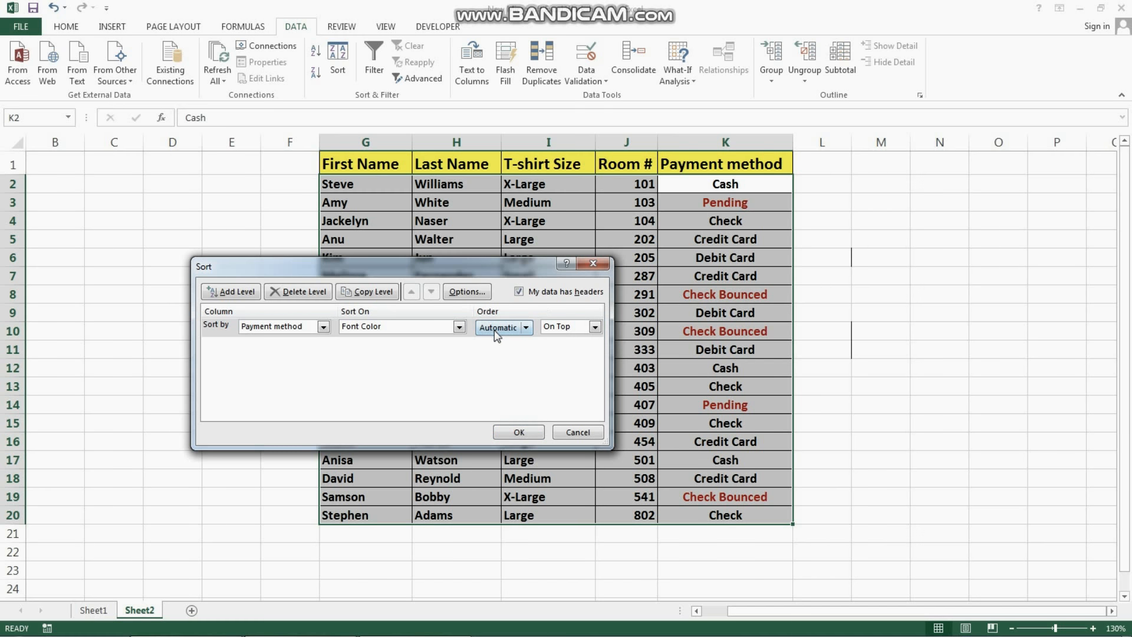
Step: Set the sort order to red font On Top and apply the sort to the table
left_click(526, 328)
left_click(487, 365)
left_click(577, 328)
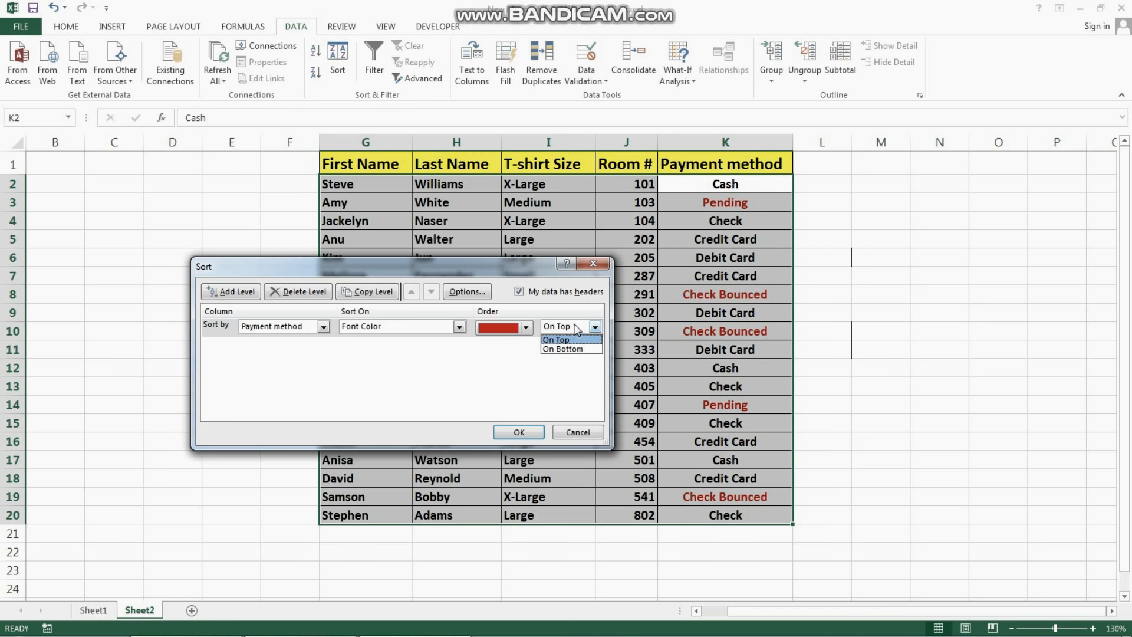
left_click(577, 328)
left_click(564, 340)
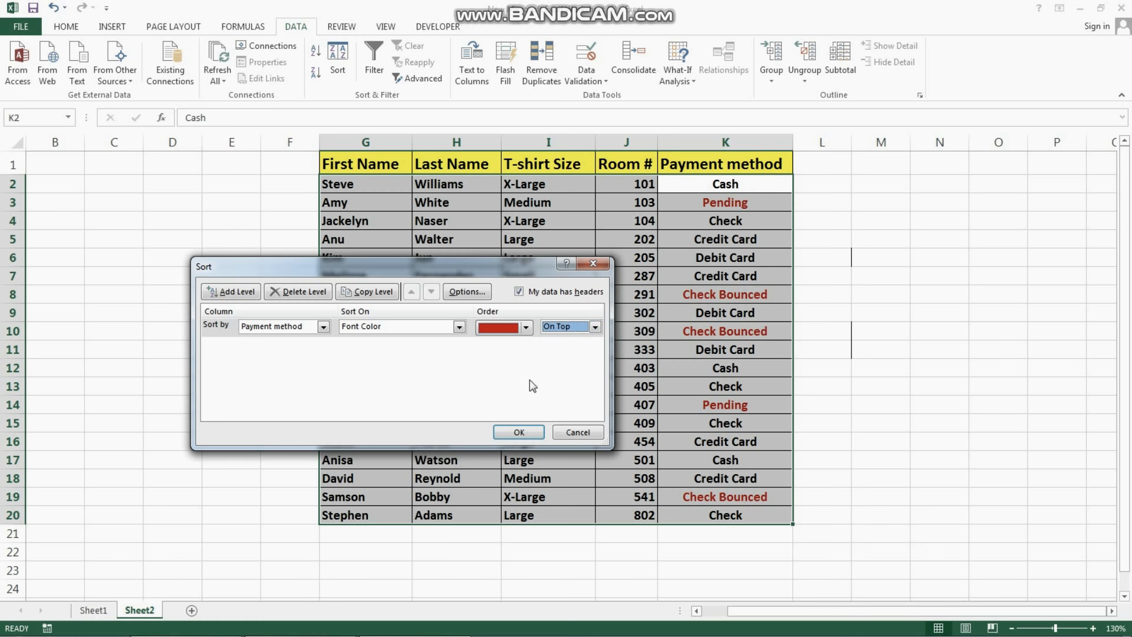
left_click(519, 432)
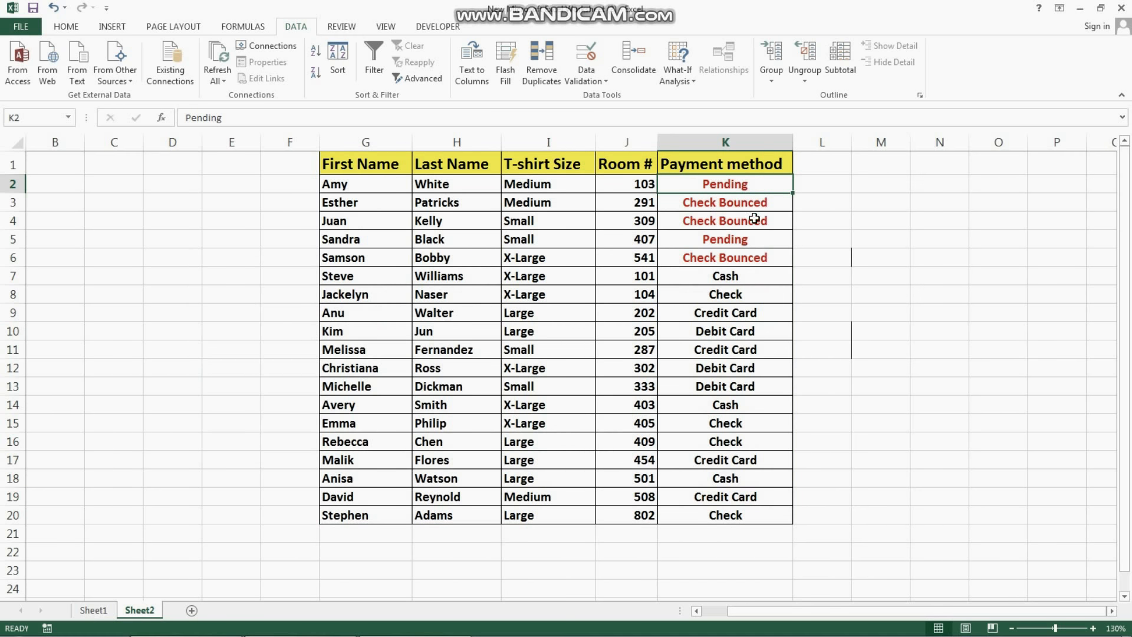